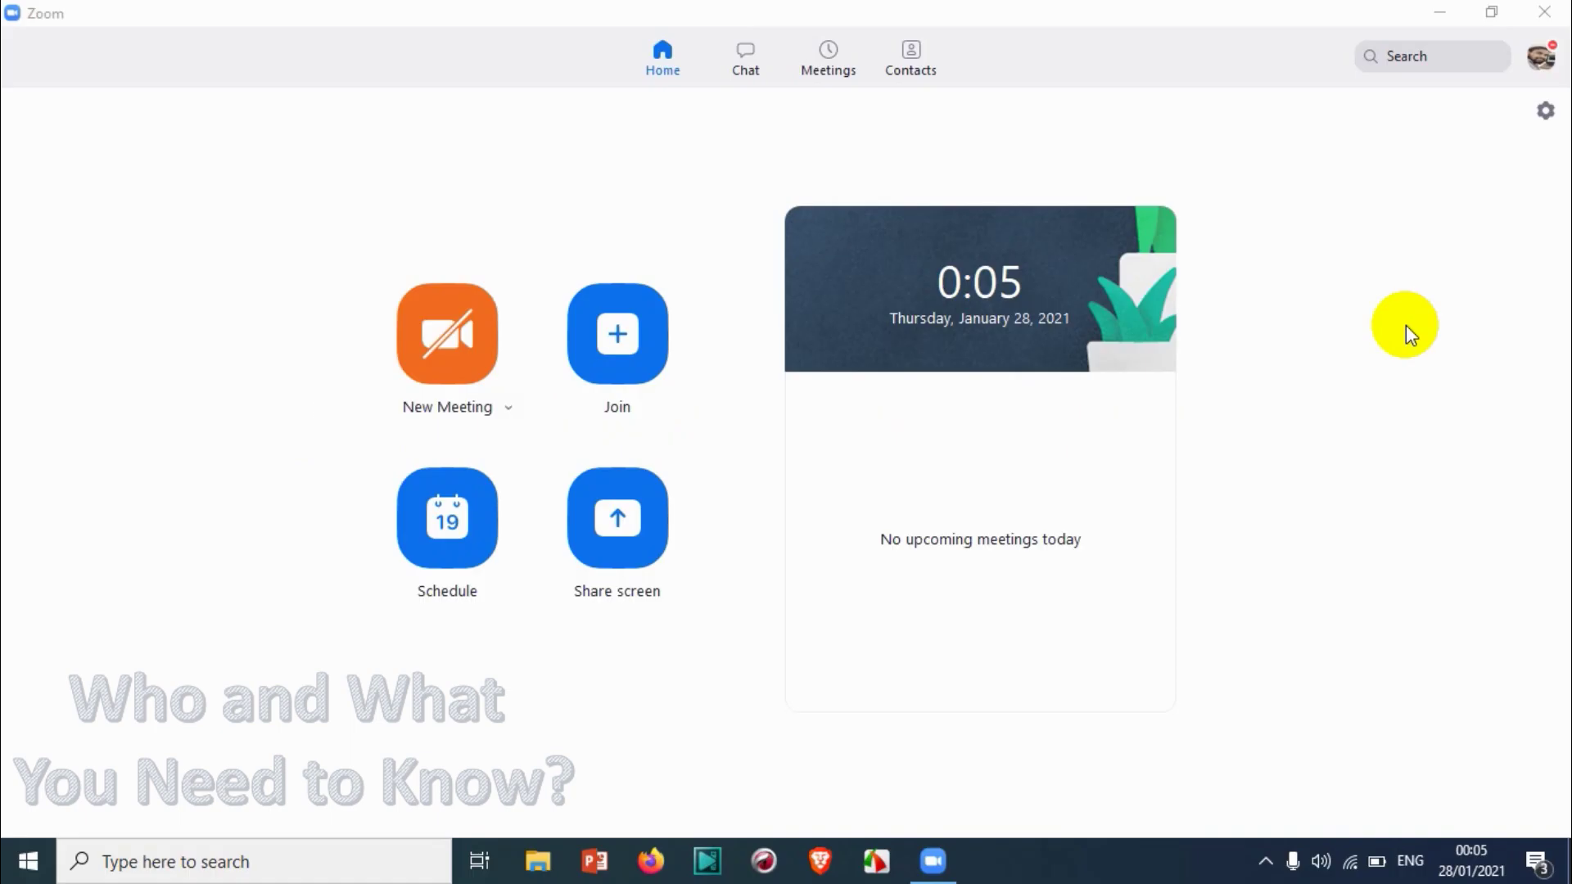
Open the settings, view the Profile page, and examine the overall CPU and memory usage under Statistics
left_click(1546, 112)
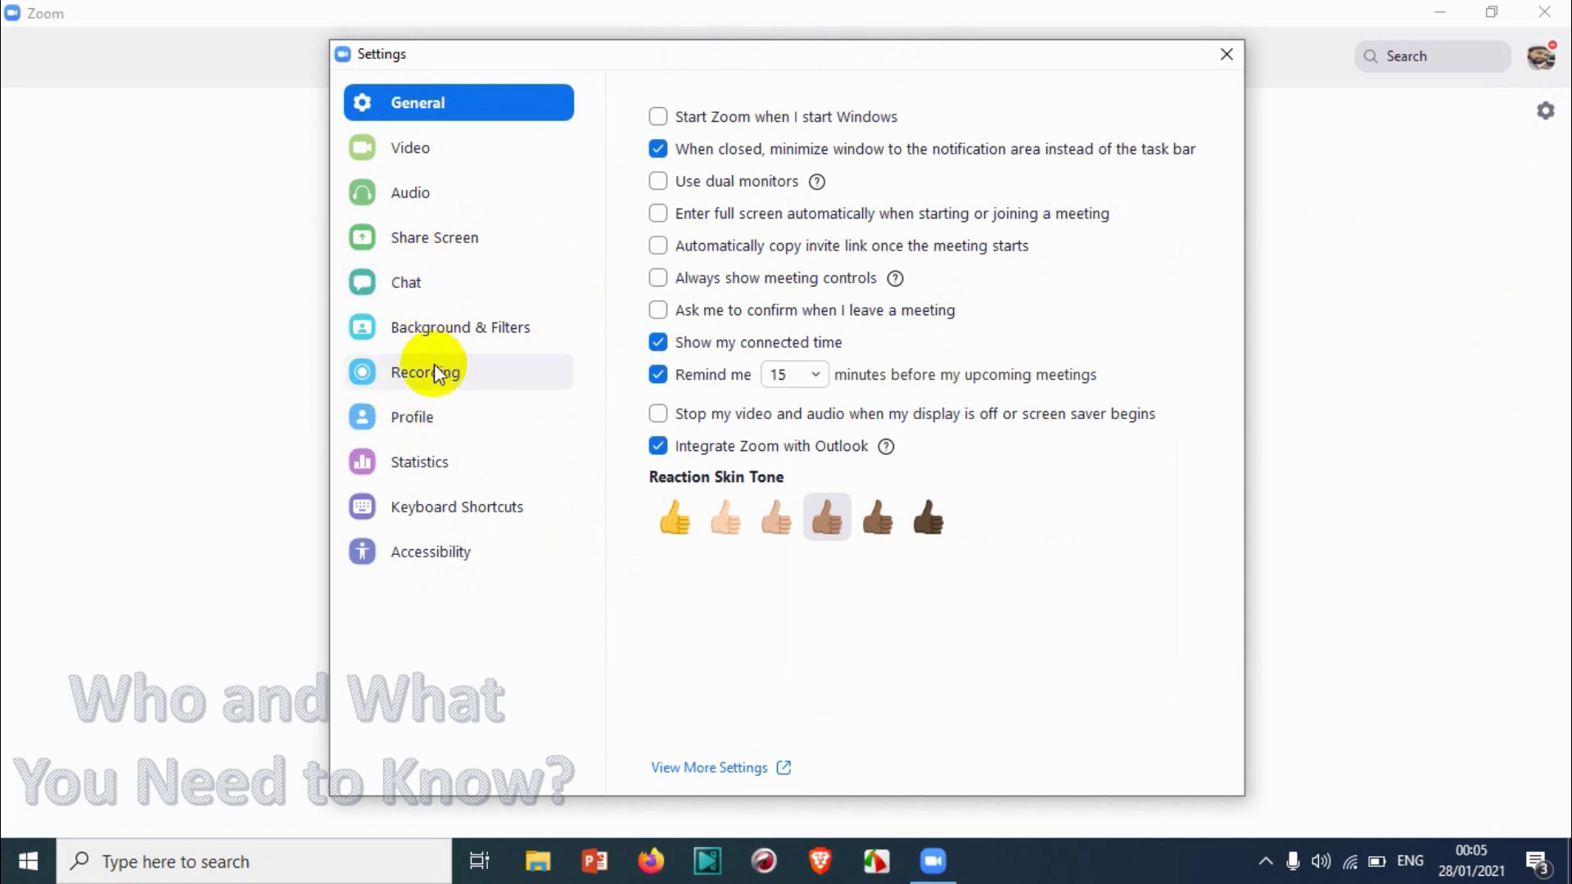
left_click(437, 417)
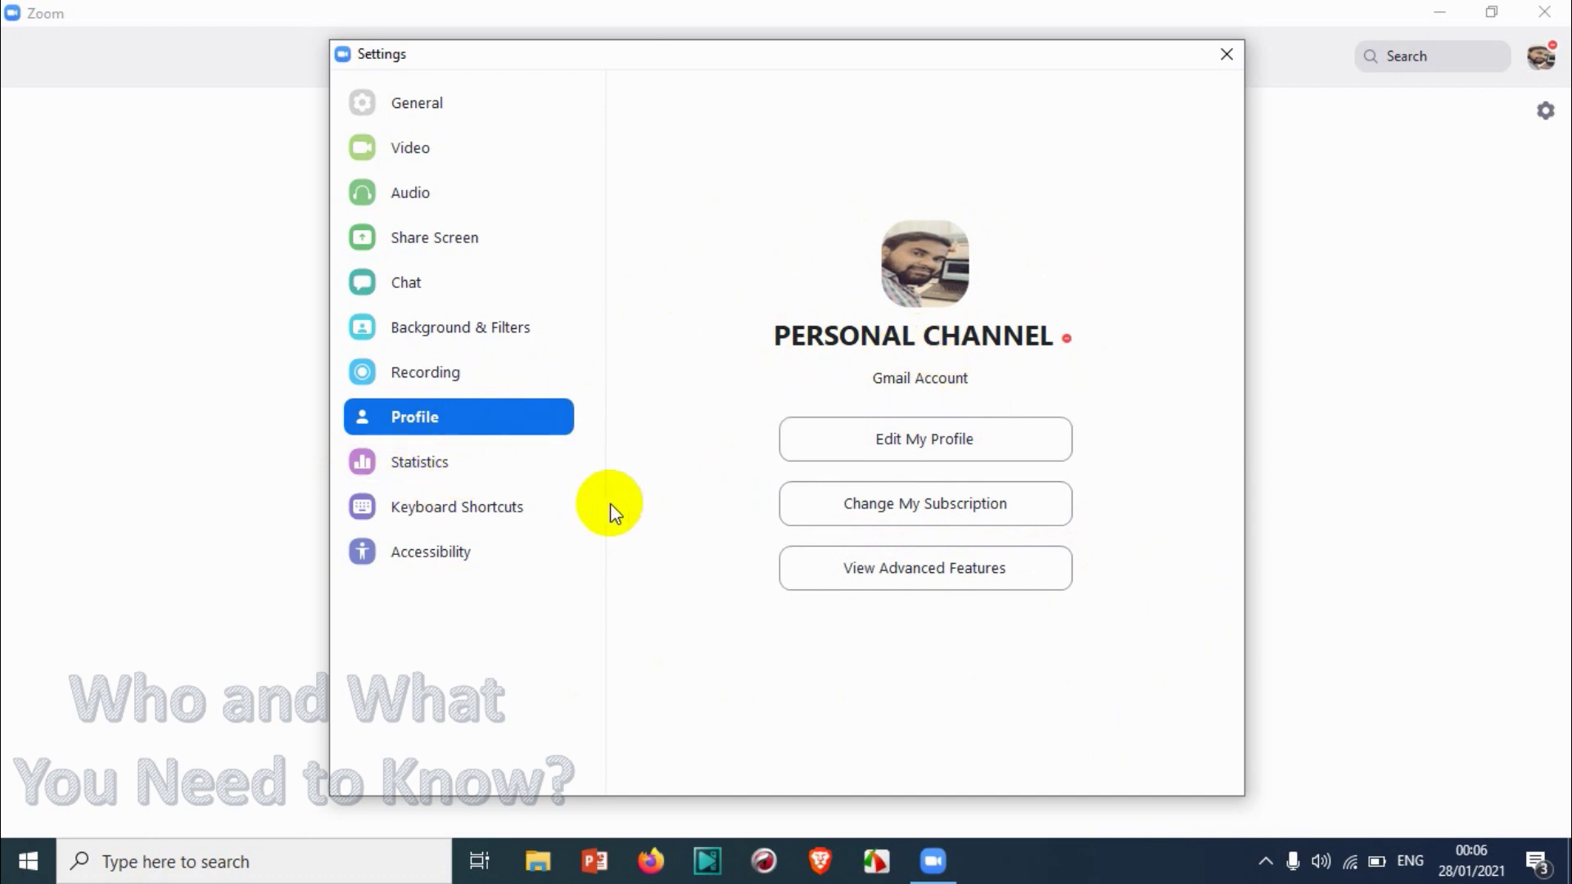
left_click(432, 473)
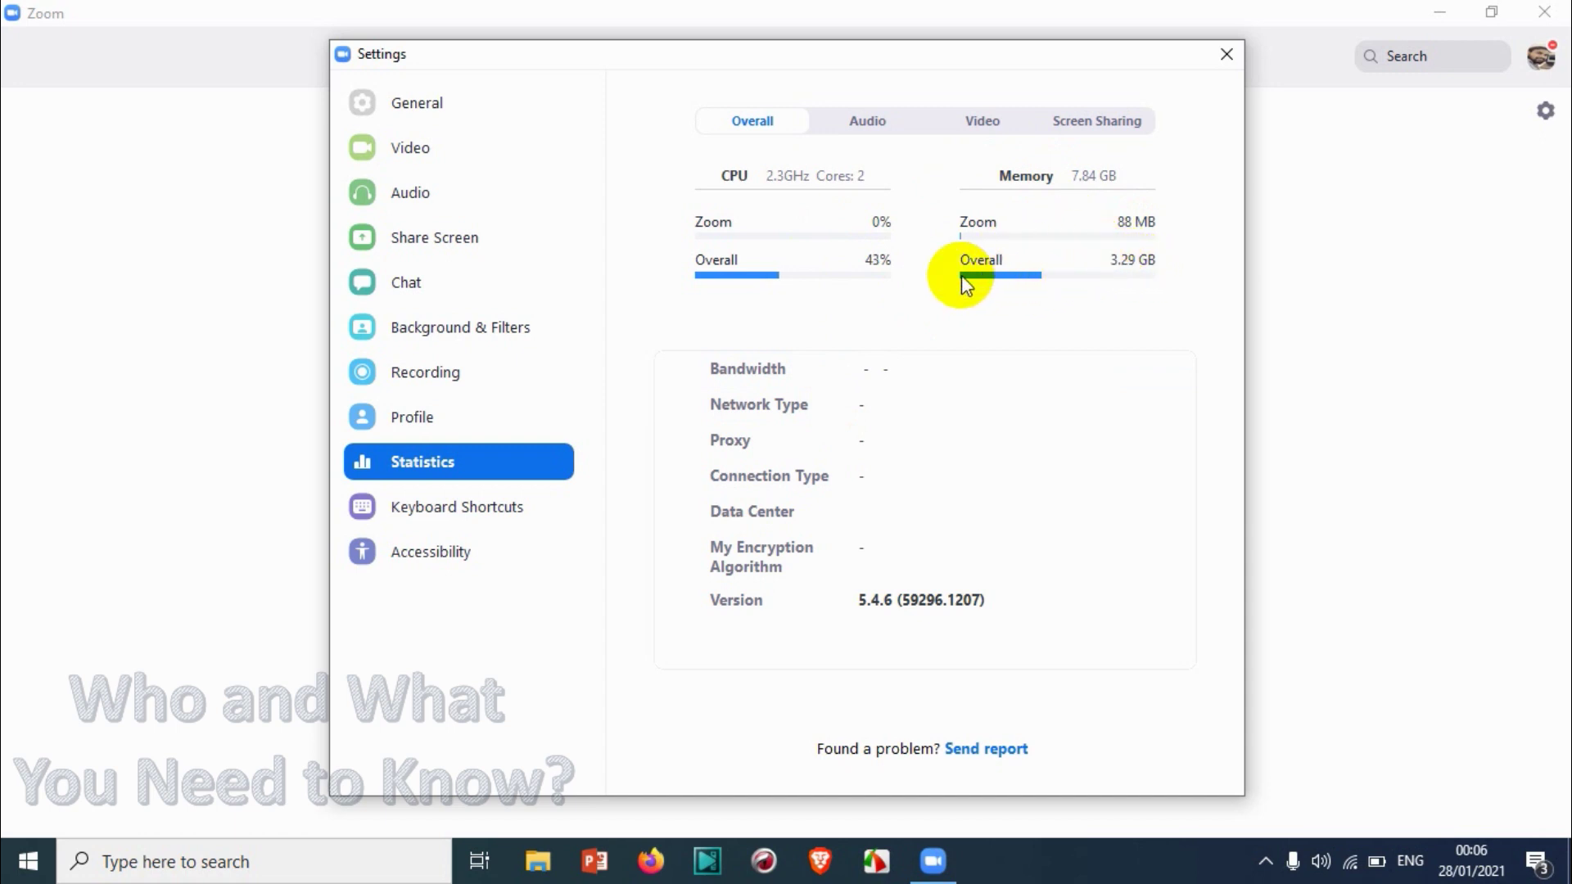
left_click(1081, 171)
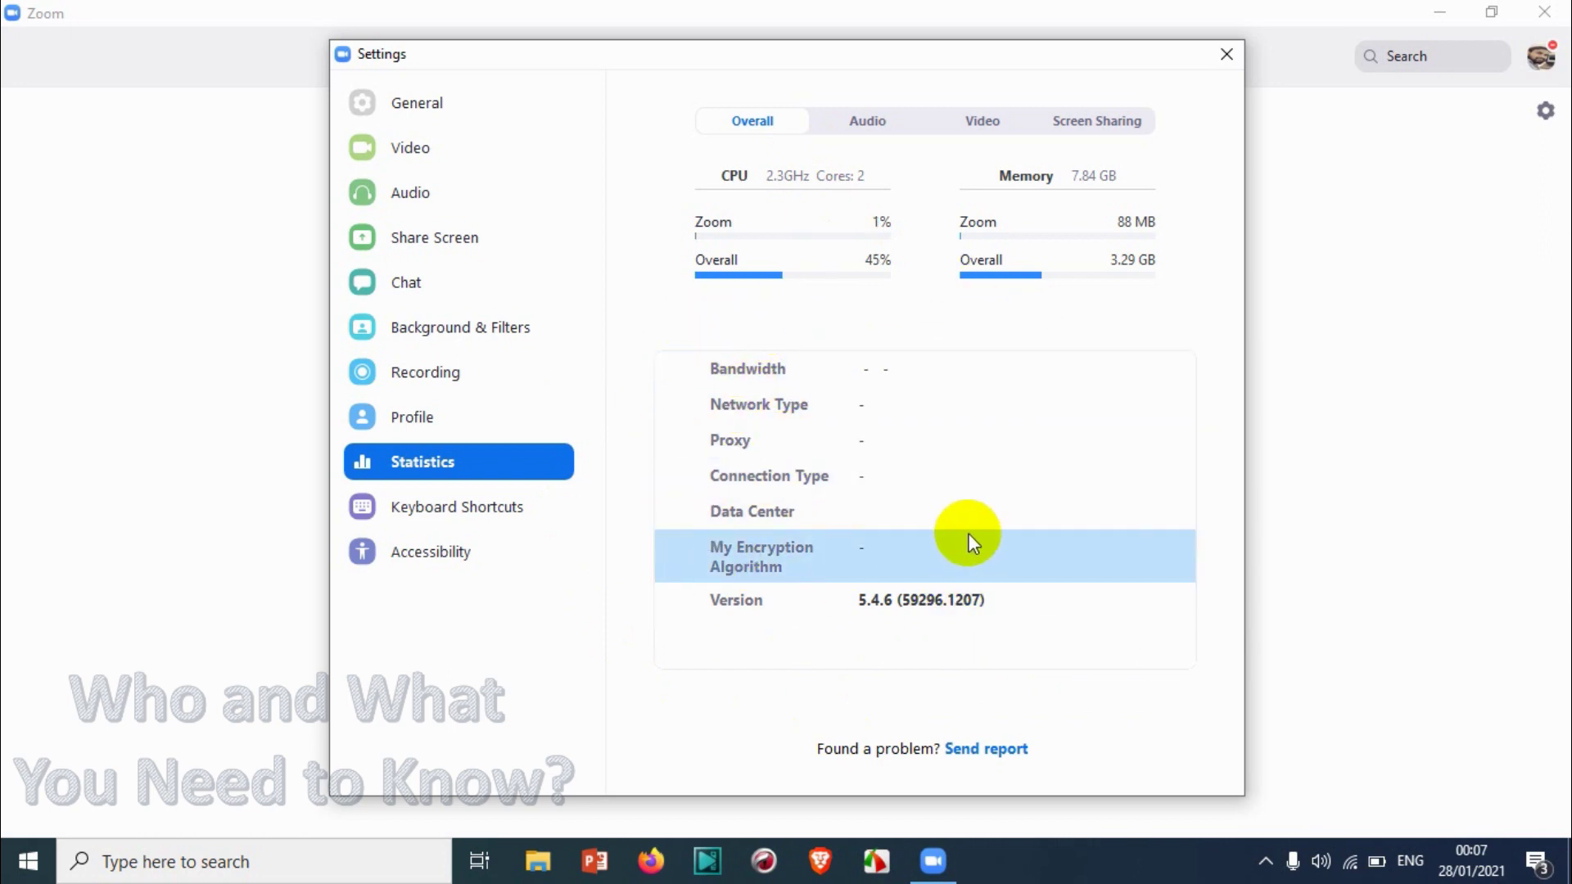
Look through the Audio, Video and Screen Sharing statistics and return to the Overall statistics
left_click(889, 123)
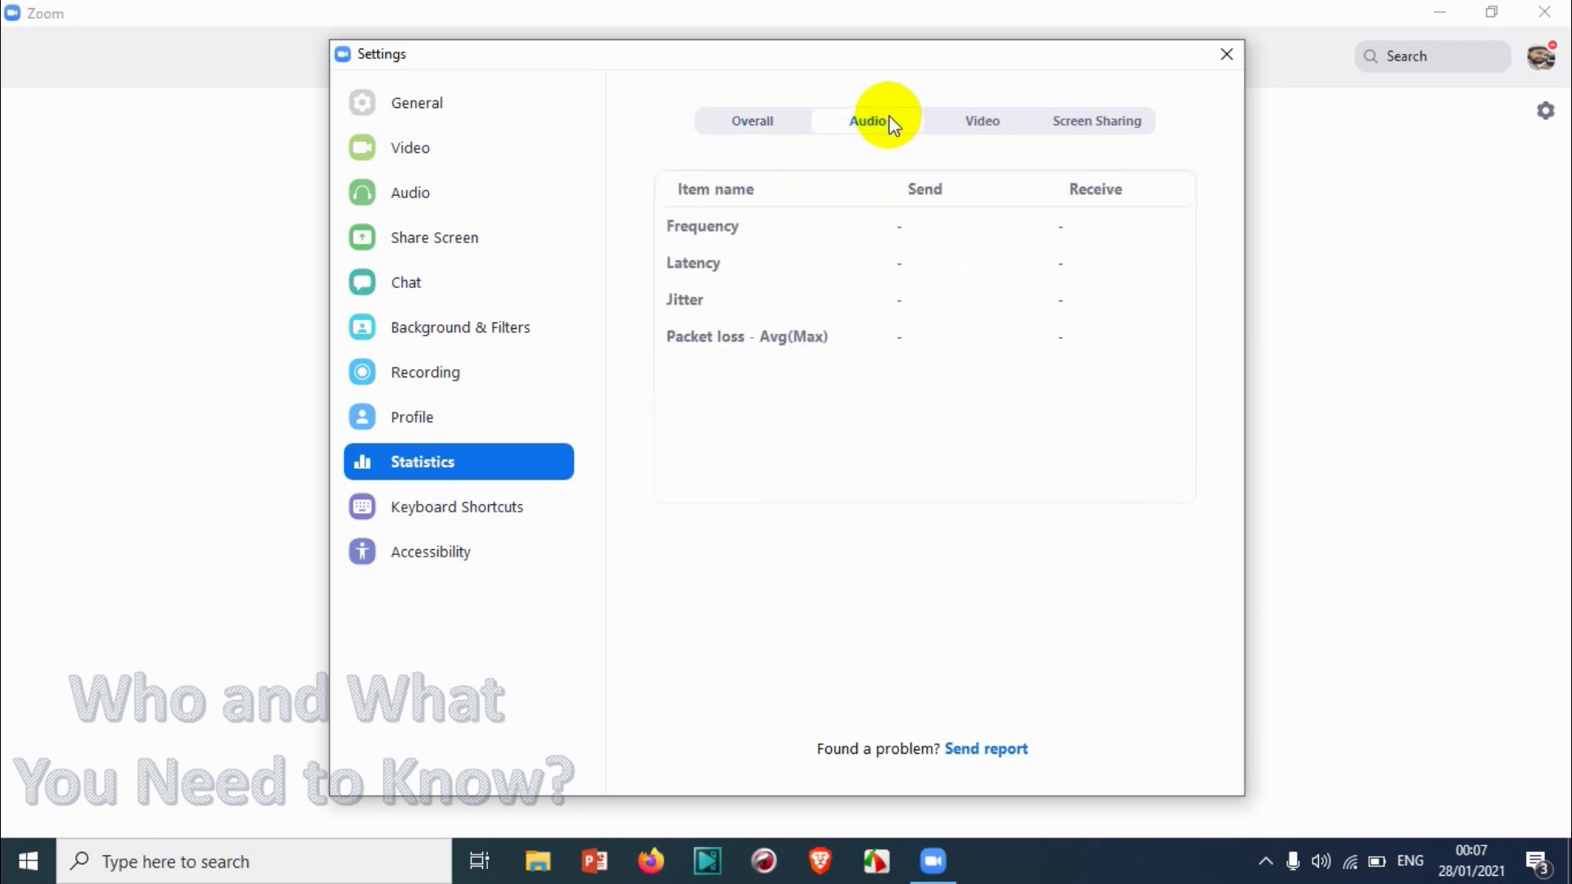
left_click(982, 121)
left_click(1093, 115)
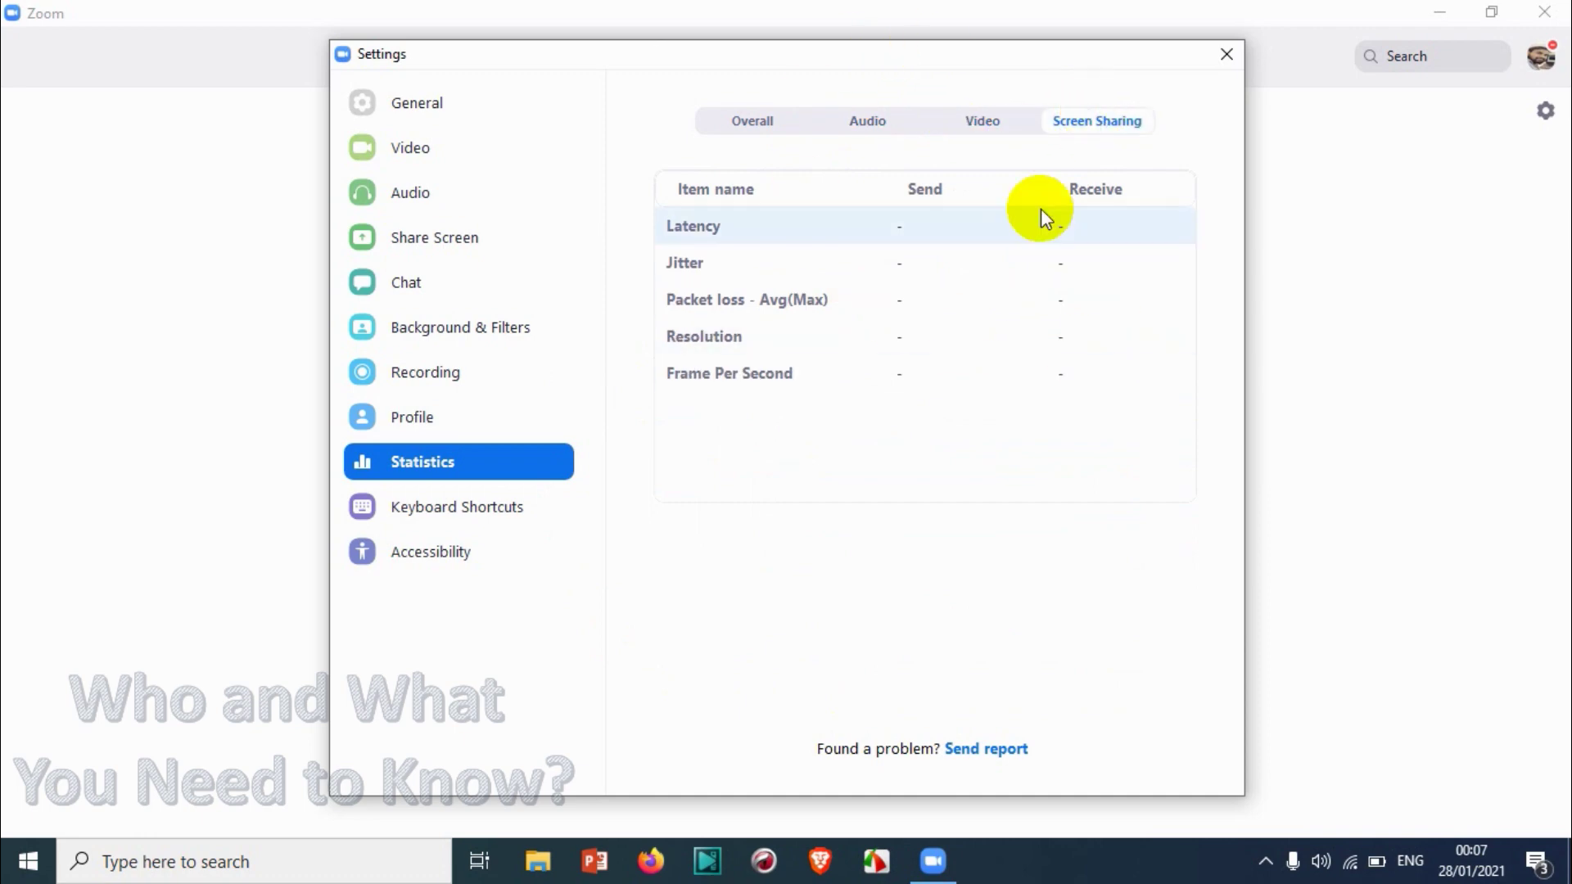
left_click(960, 118)
left_click(898, 121)
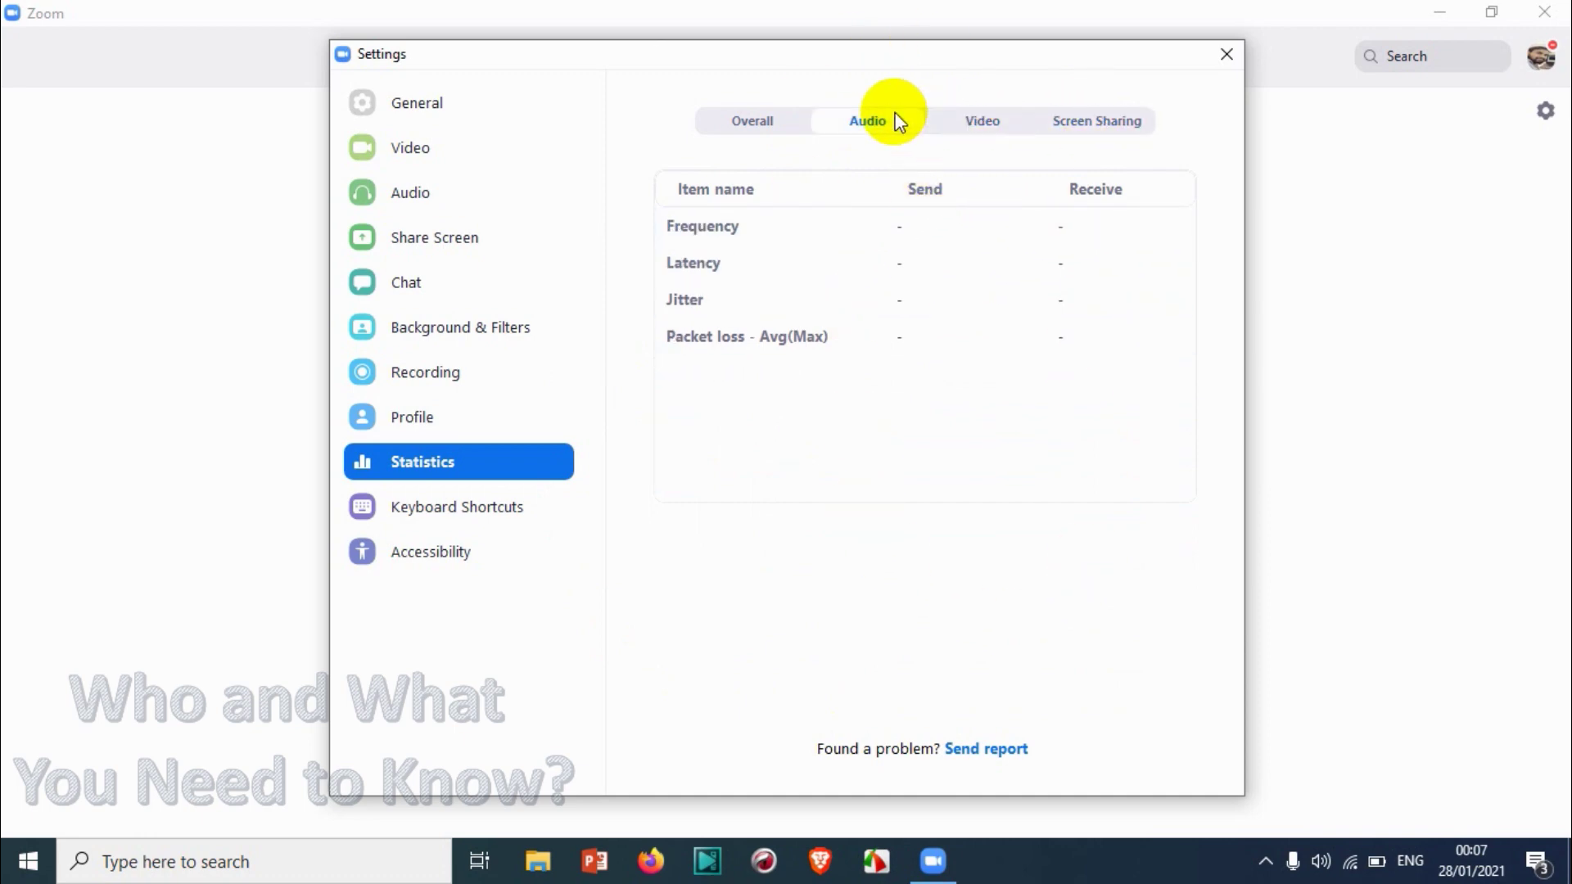
left_click(778, 115)
Move the Settings window aside and start a new meeting joined with computer audio
left_click_drag(788, 44, 1085, 50)
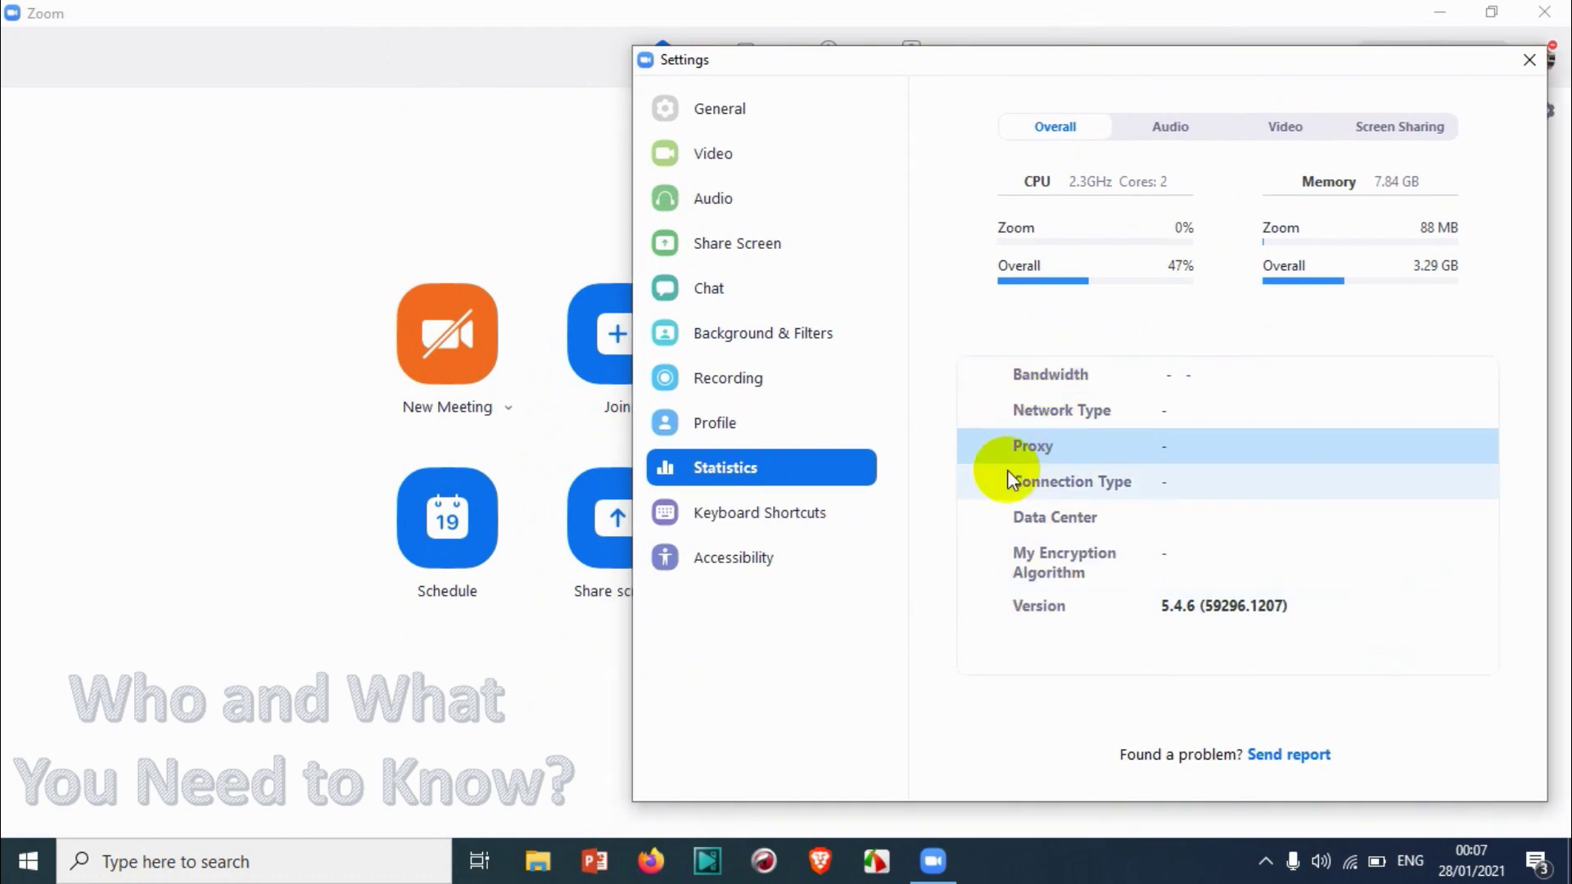
left_click(449, 358)
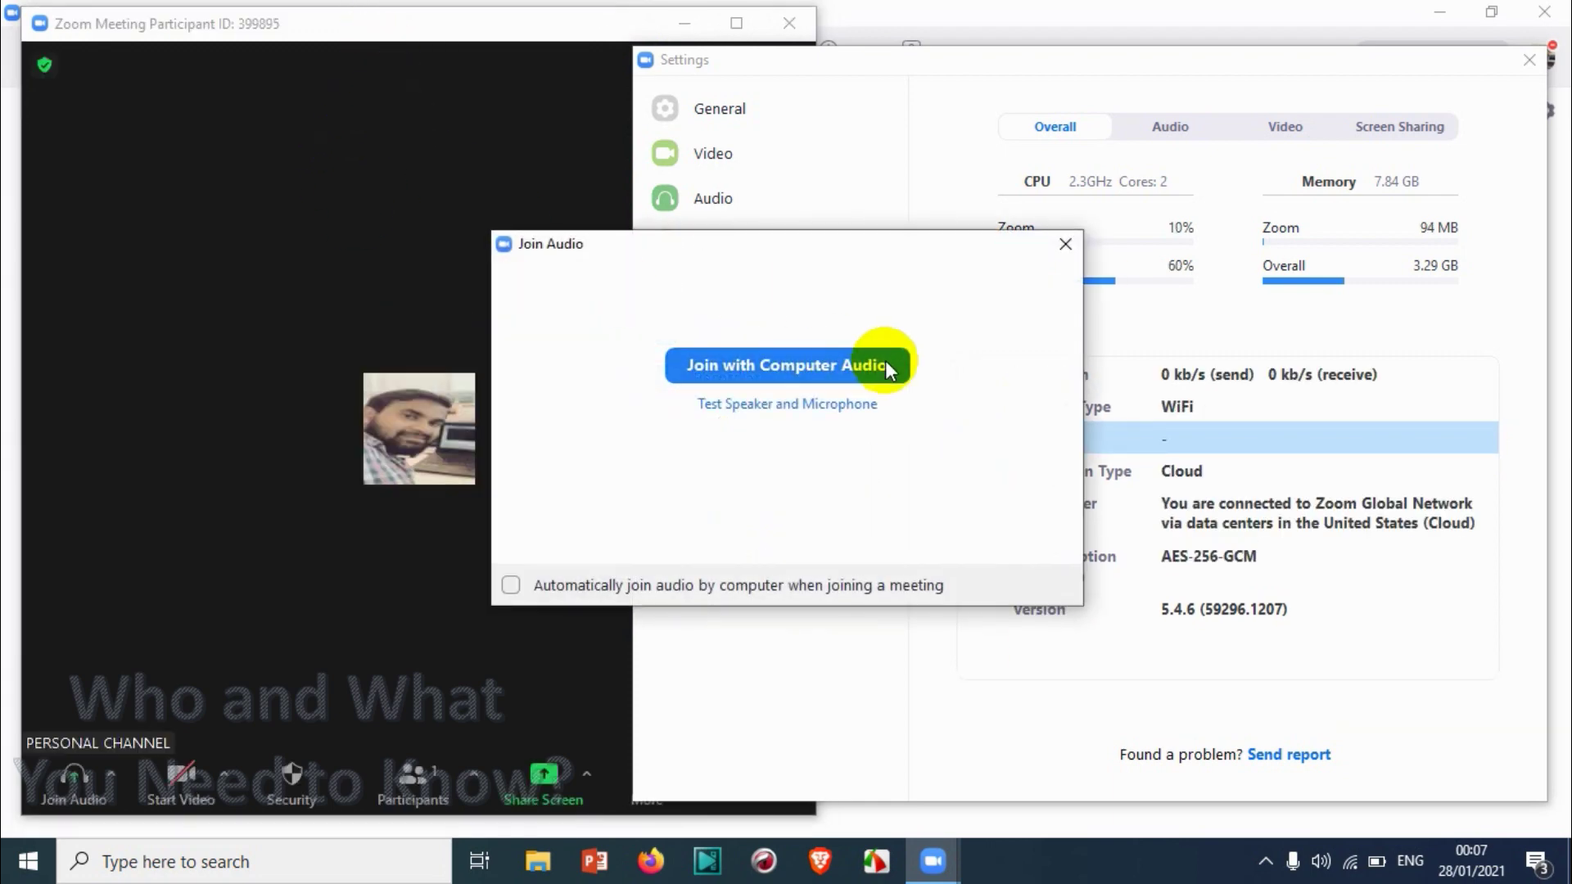
left_click(843, 378)
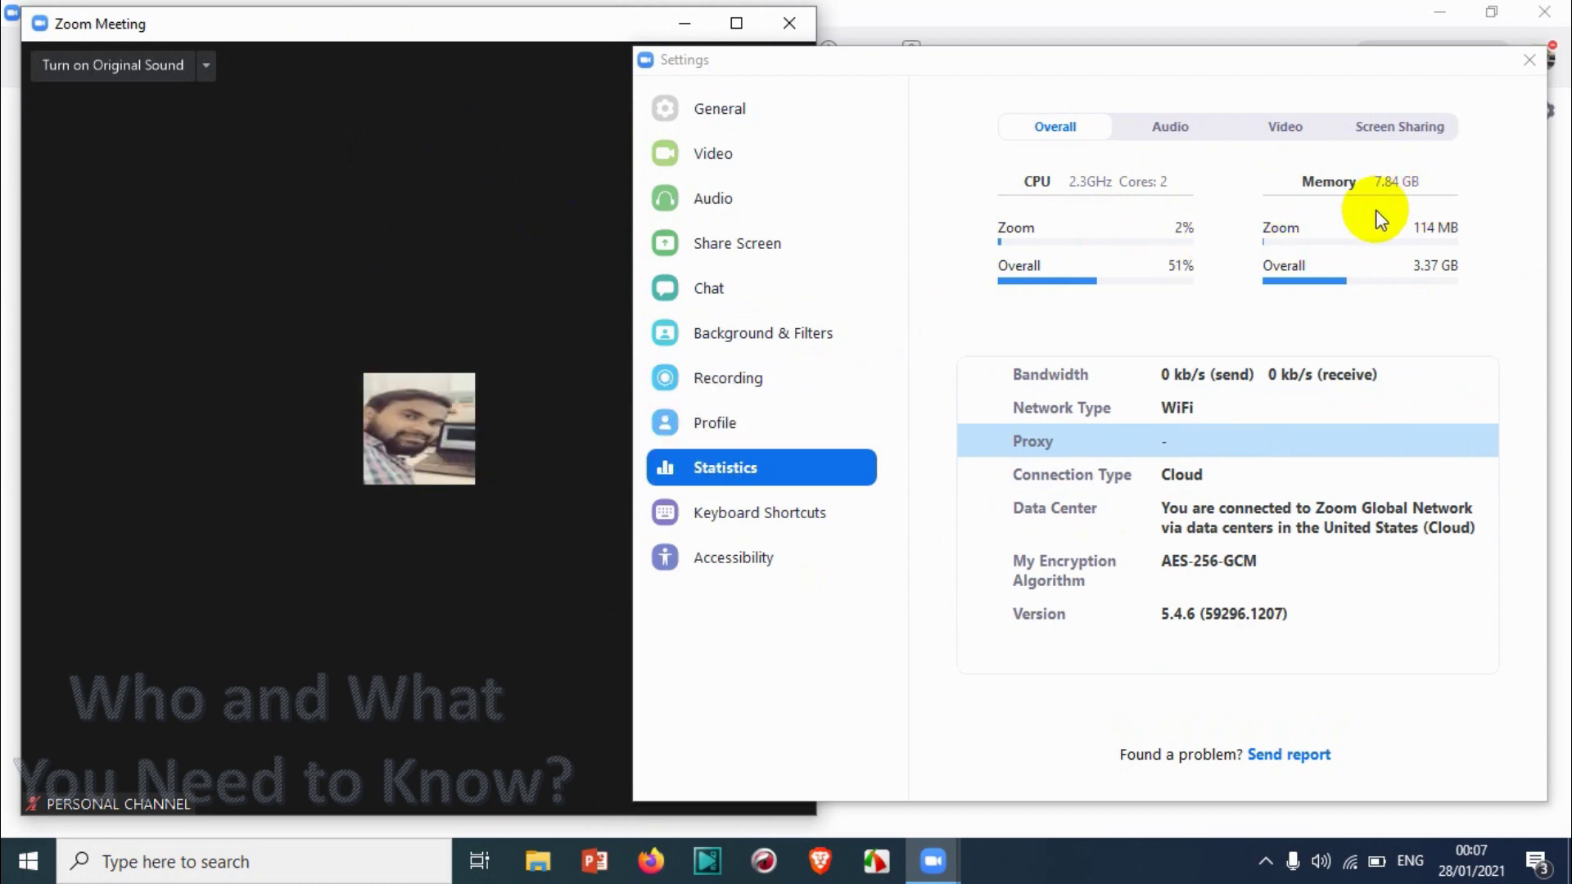
Examine the meeting's network type, data center, encryption algorithm and version in the Overall statistics
mouse_move(396, 424)
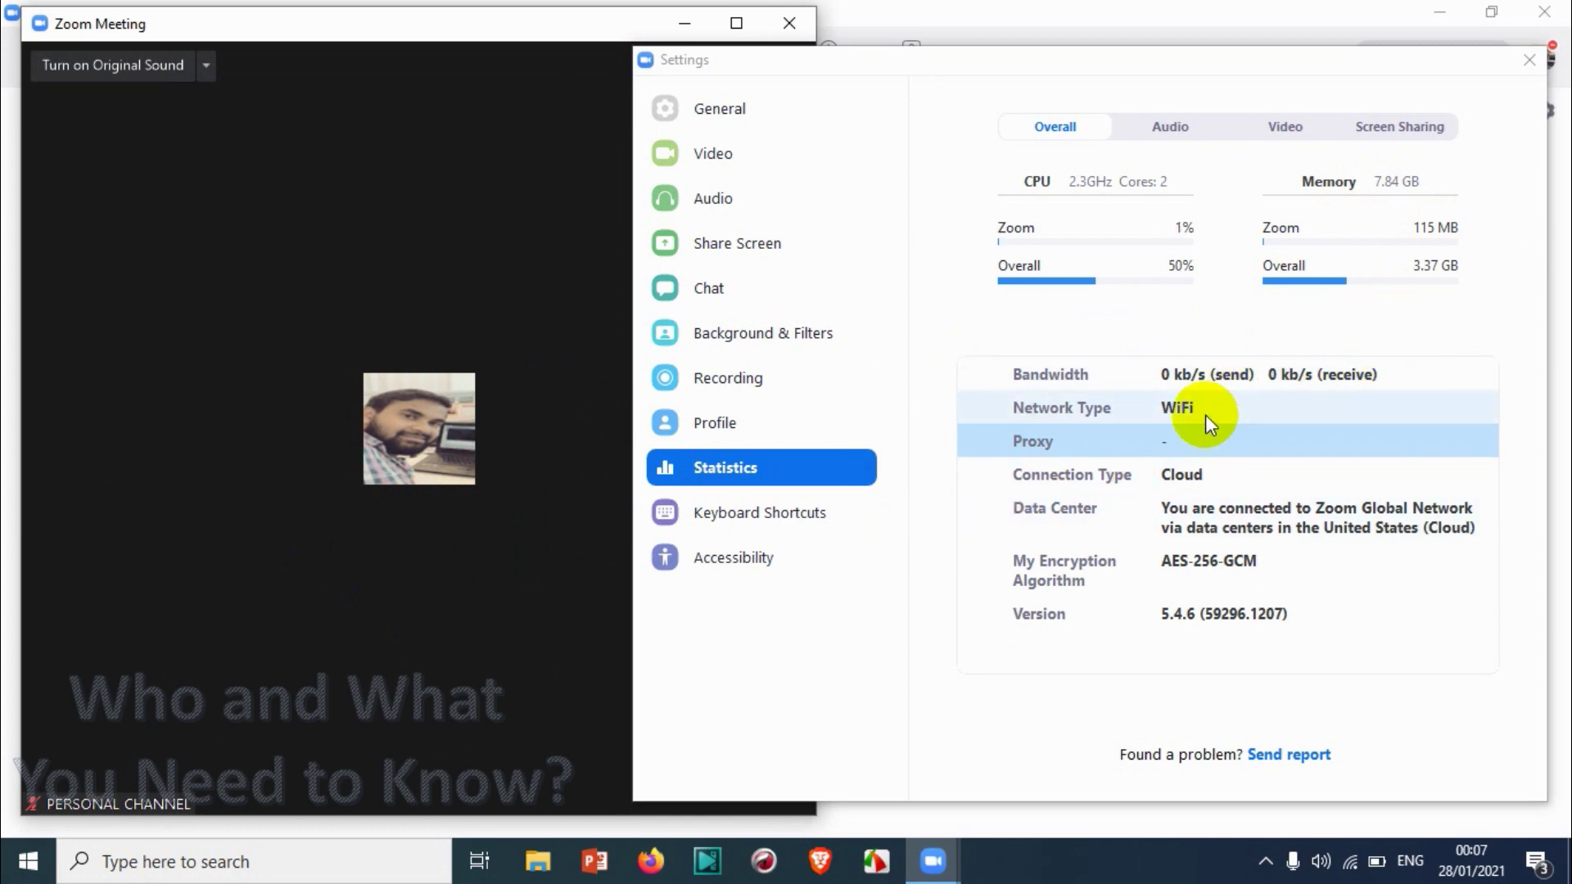
left_click(1126, 416)
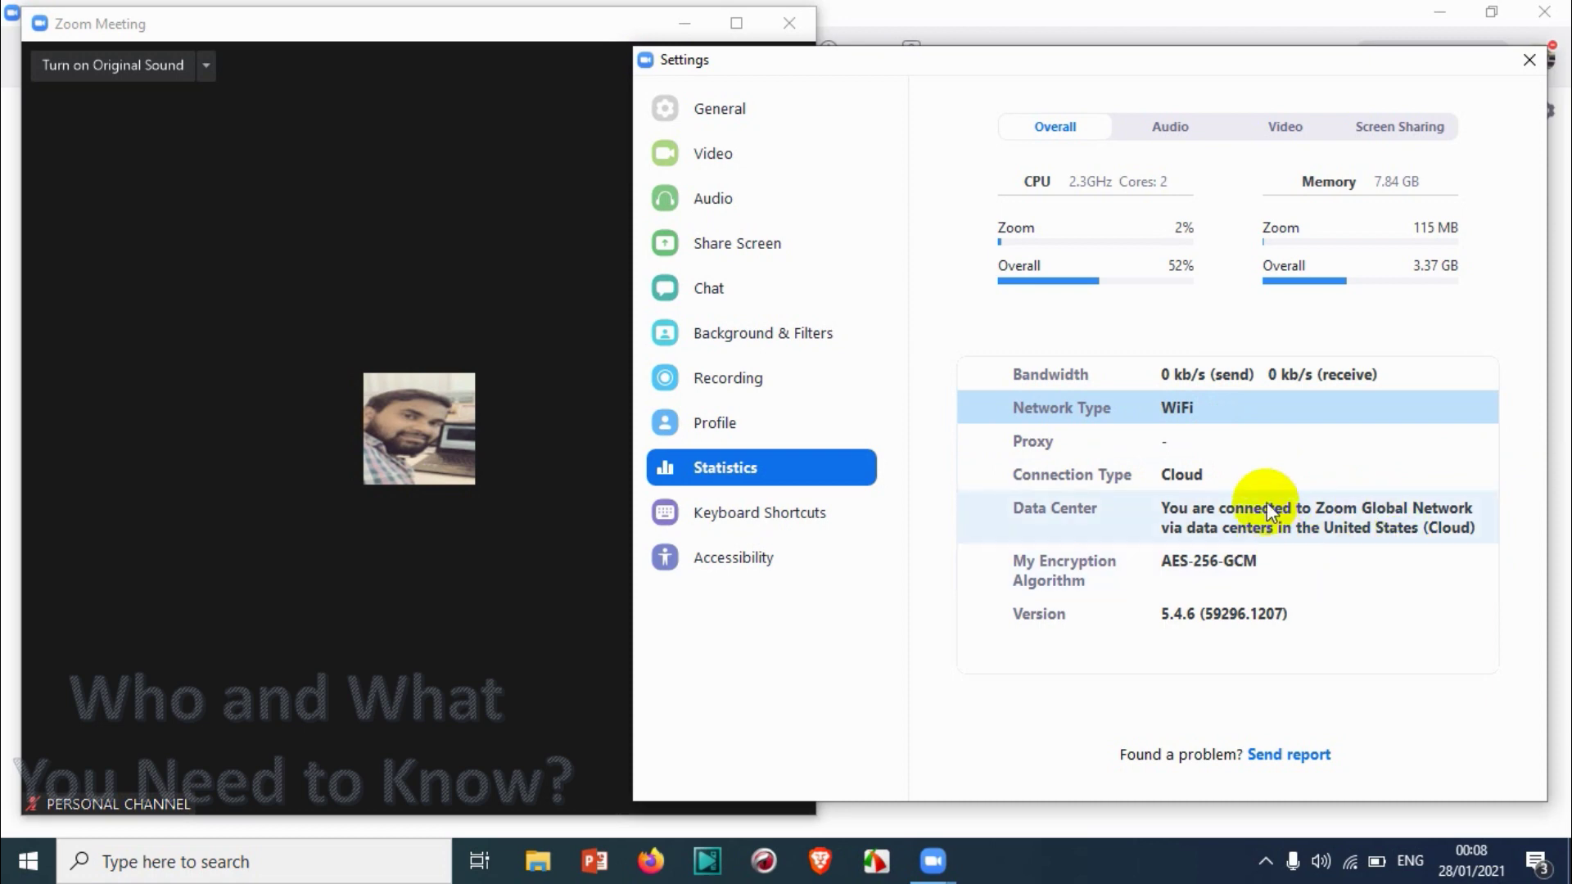
left_click(1164, 557)
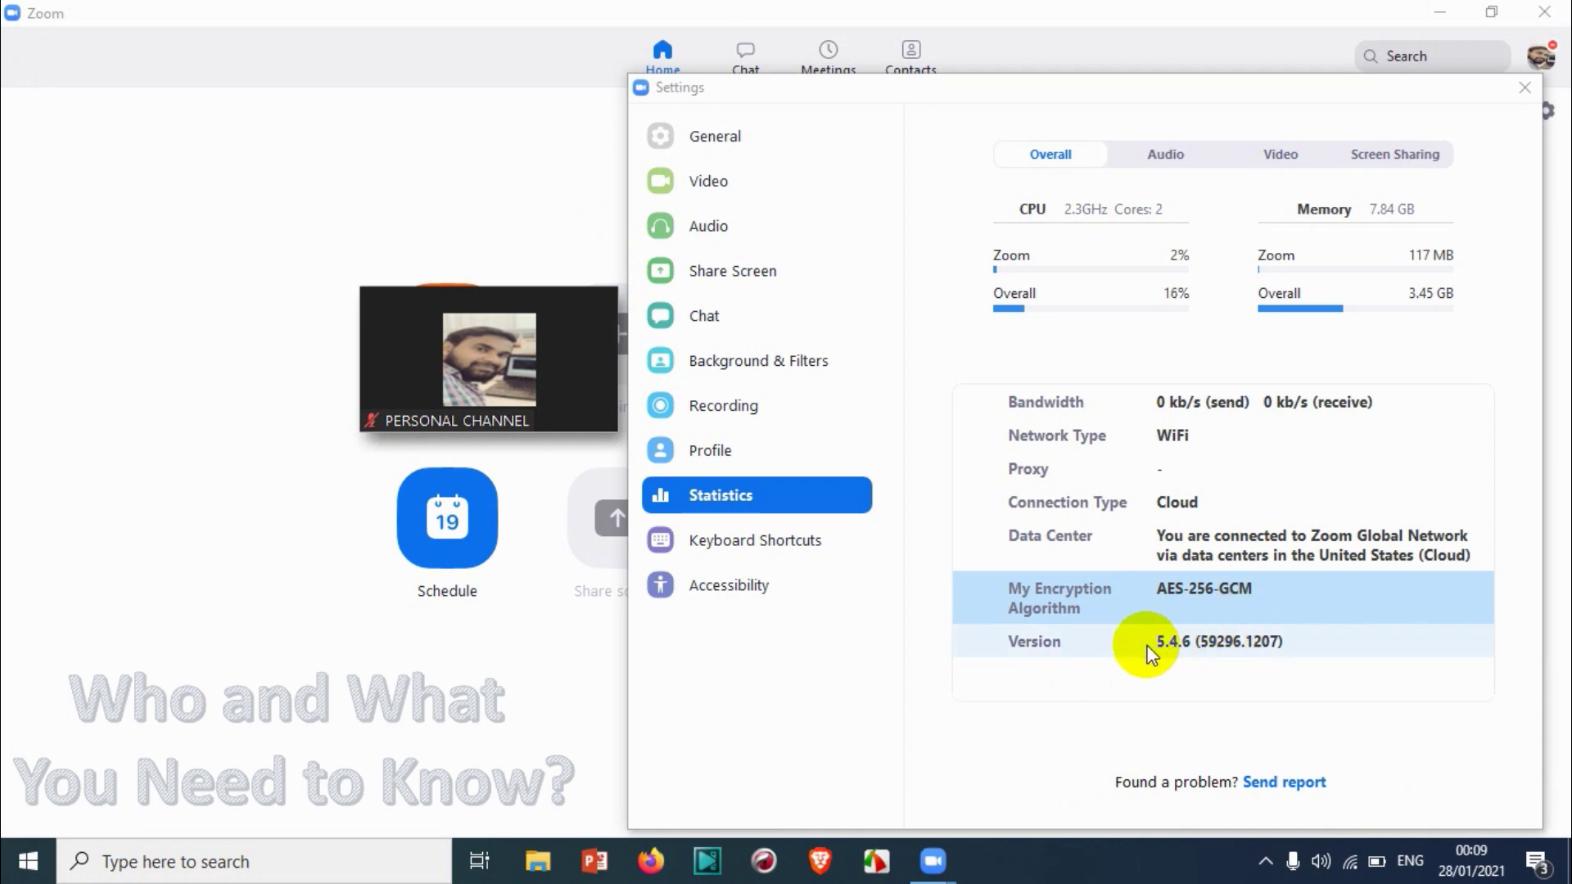
left_click(1153, 647)
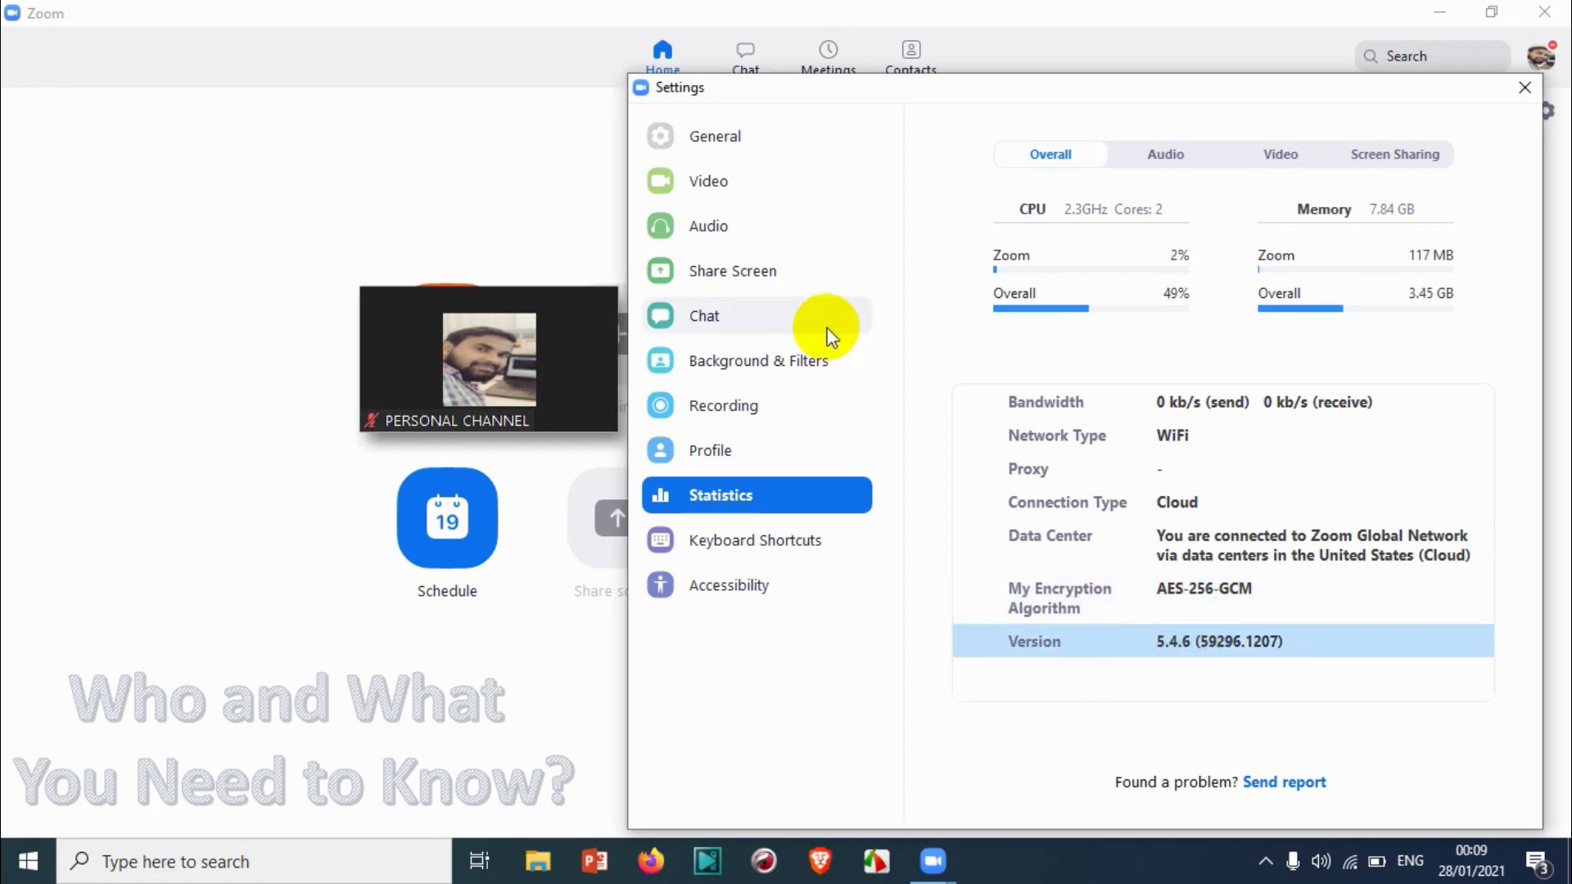
left_click(544, 340)
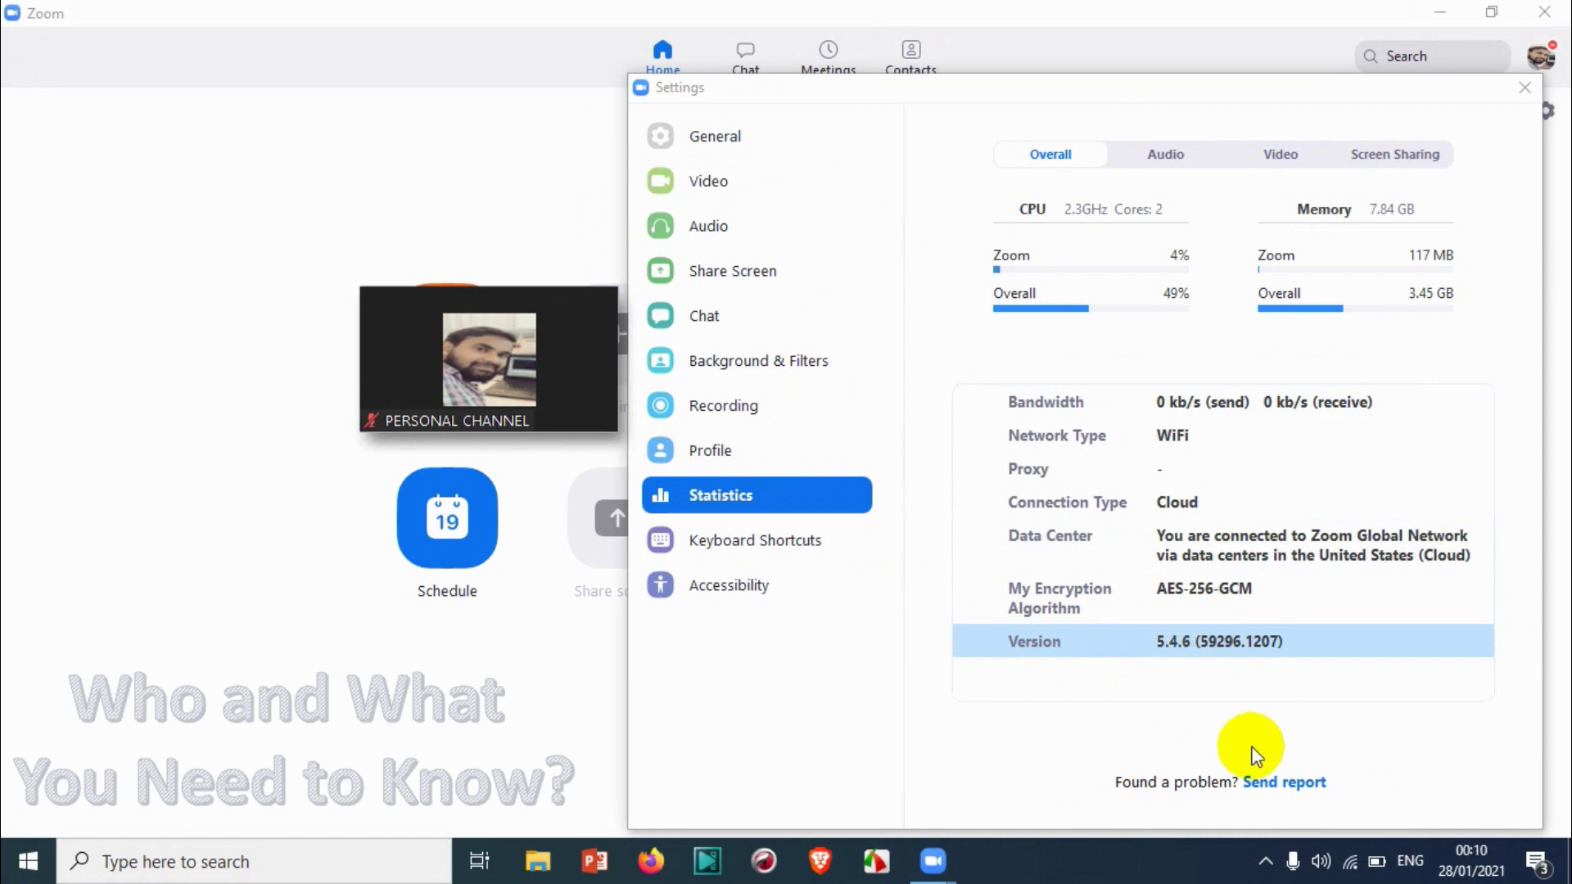
Check the Audio, Video and Screen Sharing statistics while the meeting is running
left_click(1171, 155)
left_click(1273, 164)
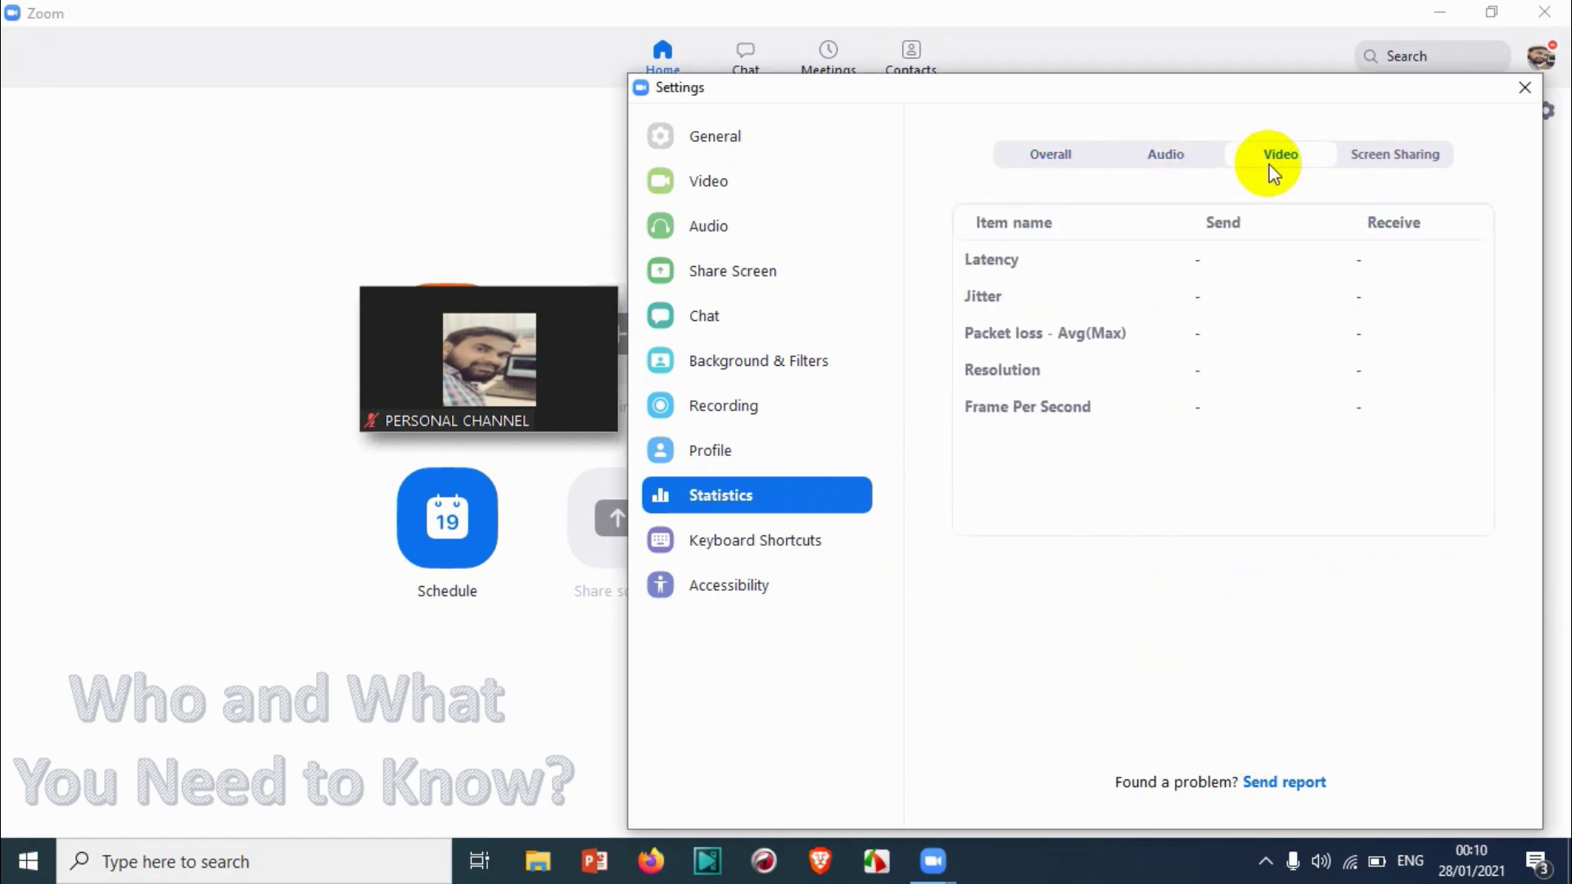
left_click(1384, 159)
Restore the minimized meeting to its full window and share the entire screen, keeping the Settings window out of the way
left_click(434, 331)
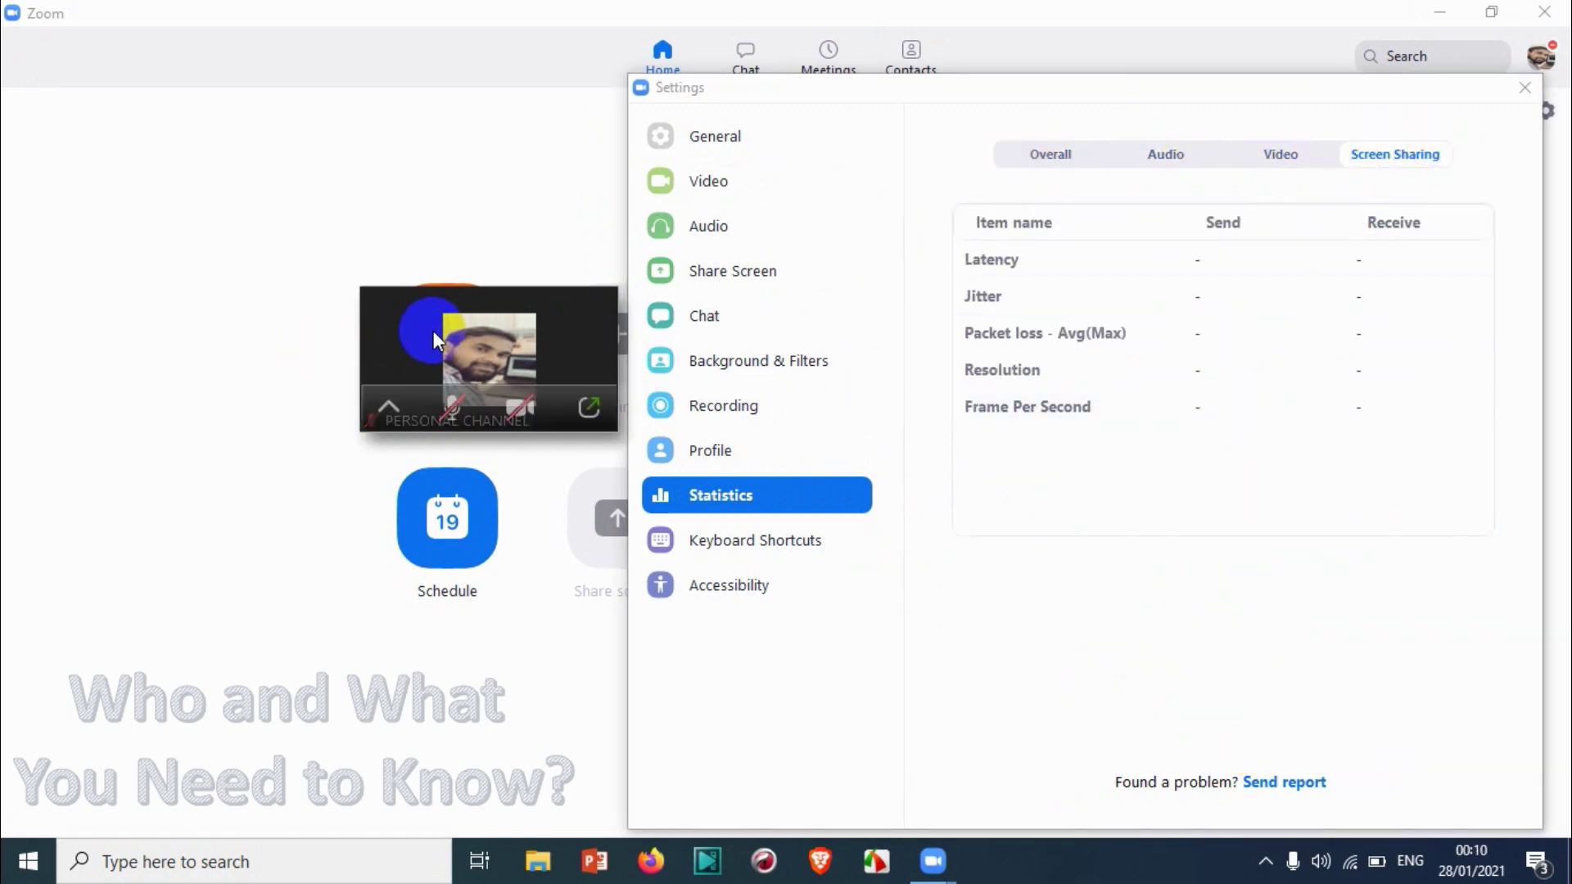
left_click(391, 405)
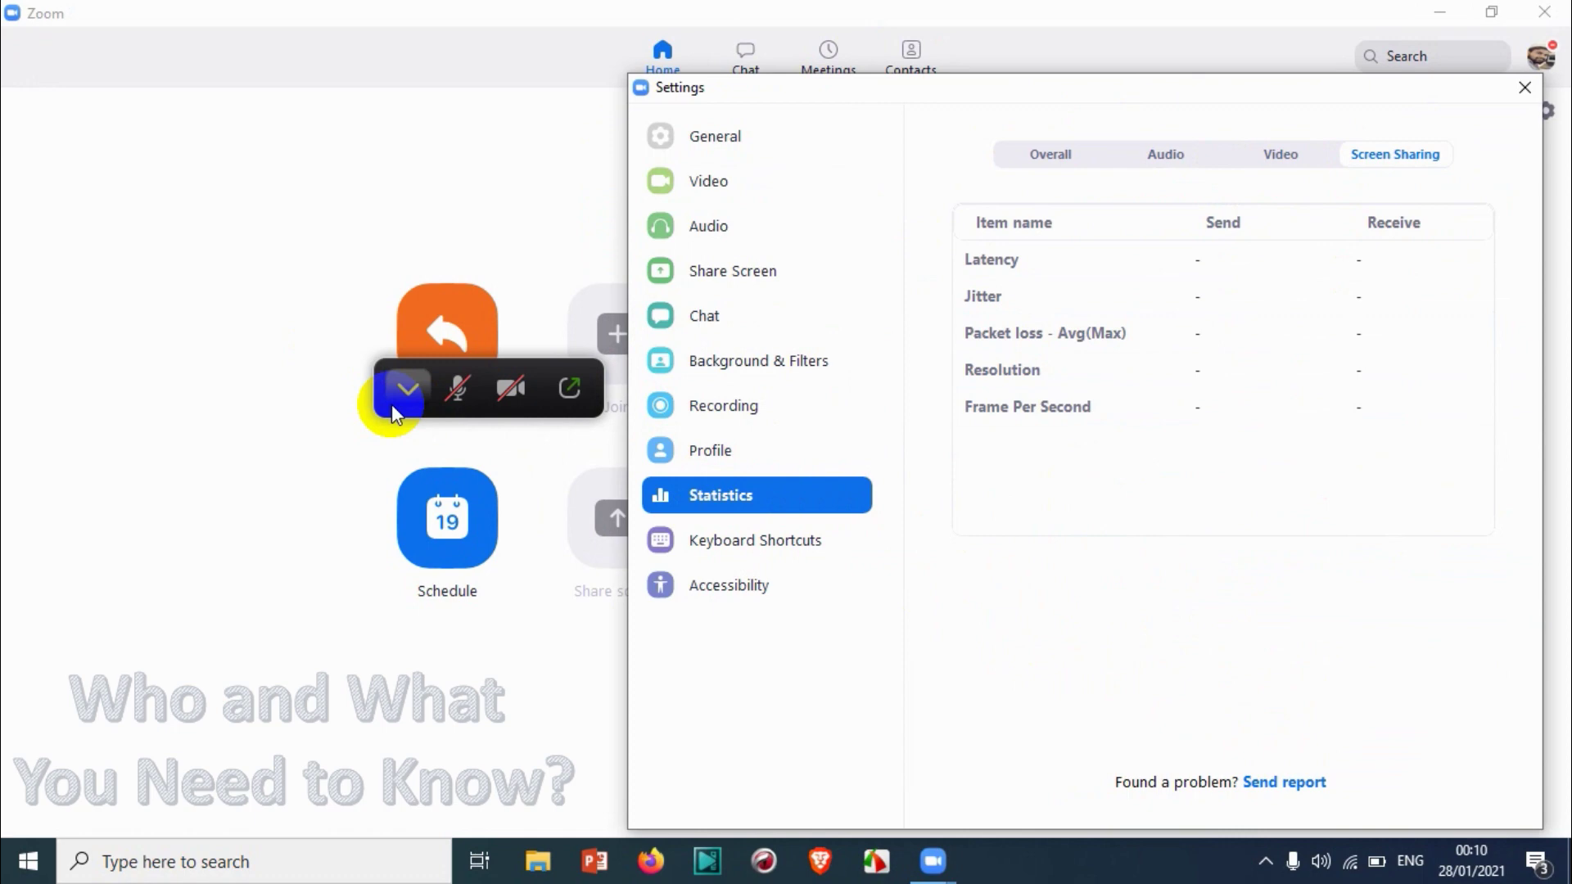
left_click(571, 386)
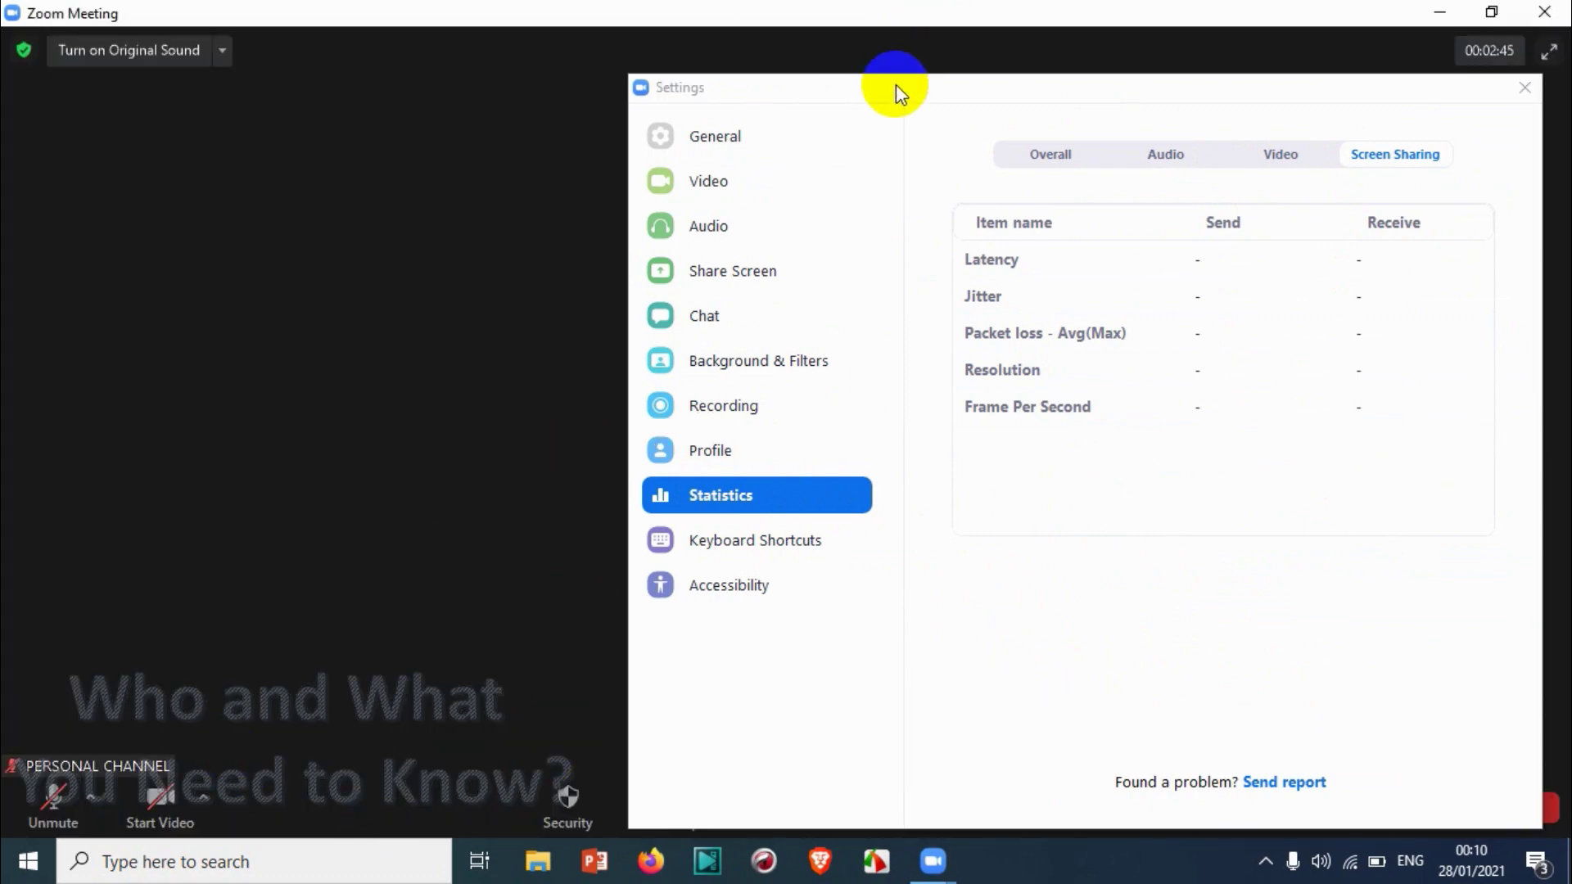
left_click_drag(896, 88, 1109, 53)
left_click(910, 798)
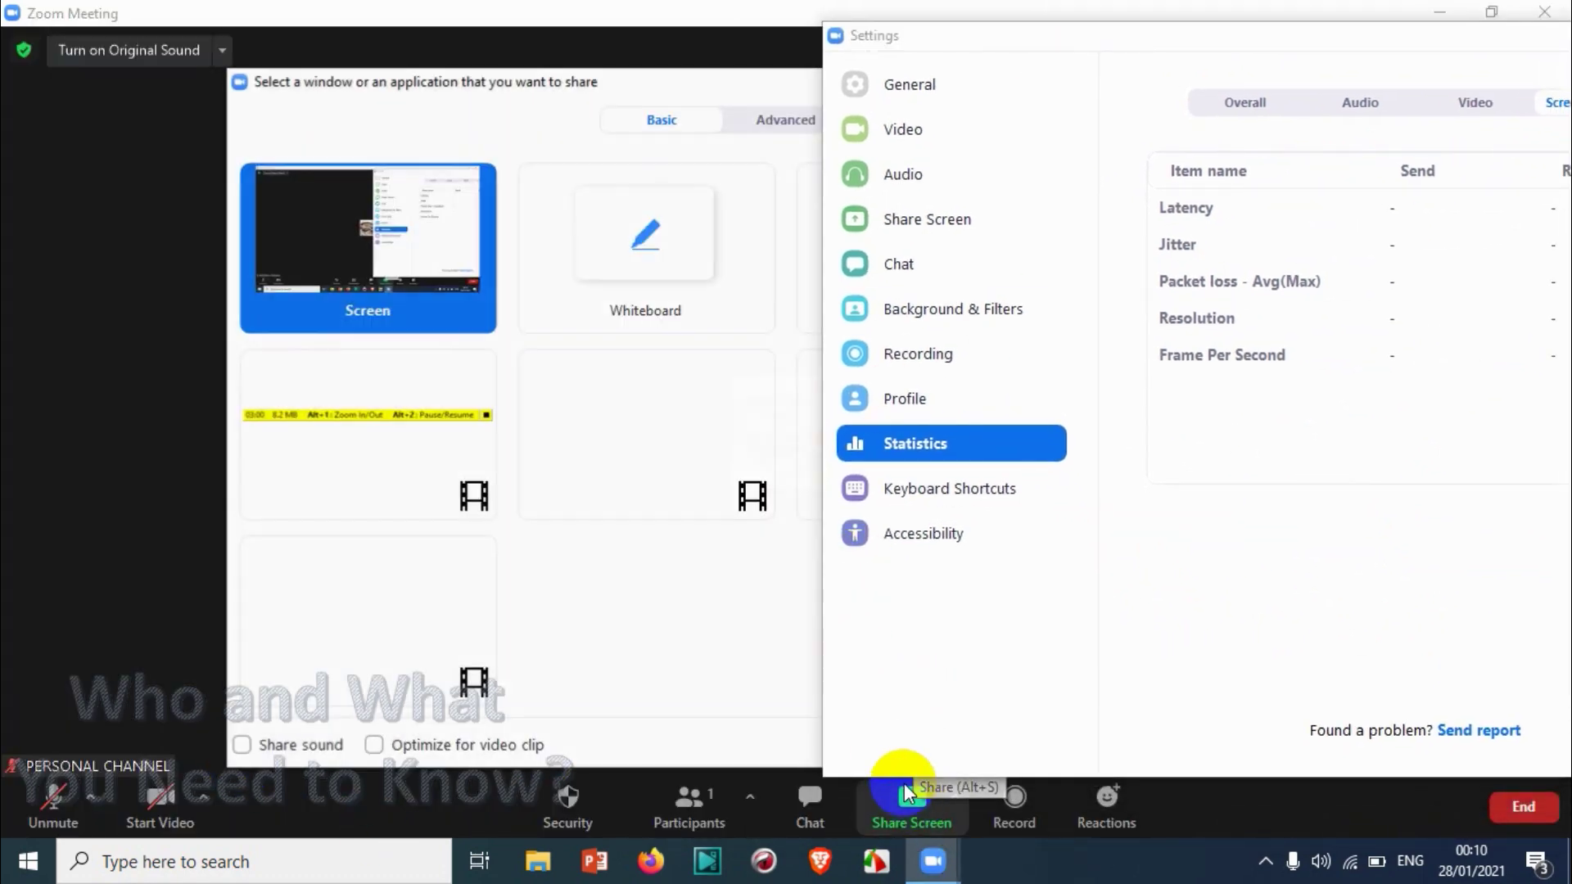
double_click(389, 232)
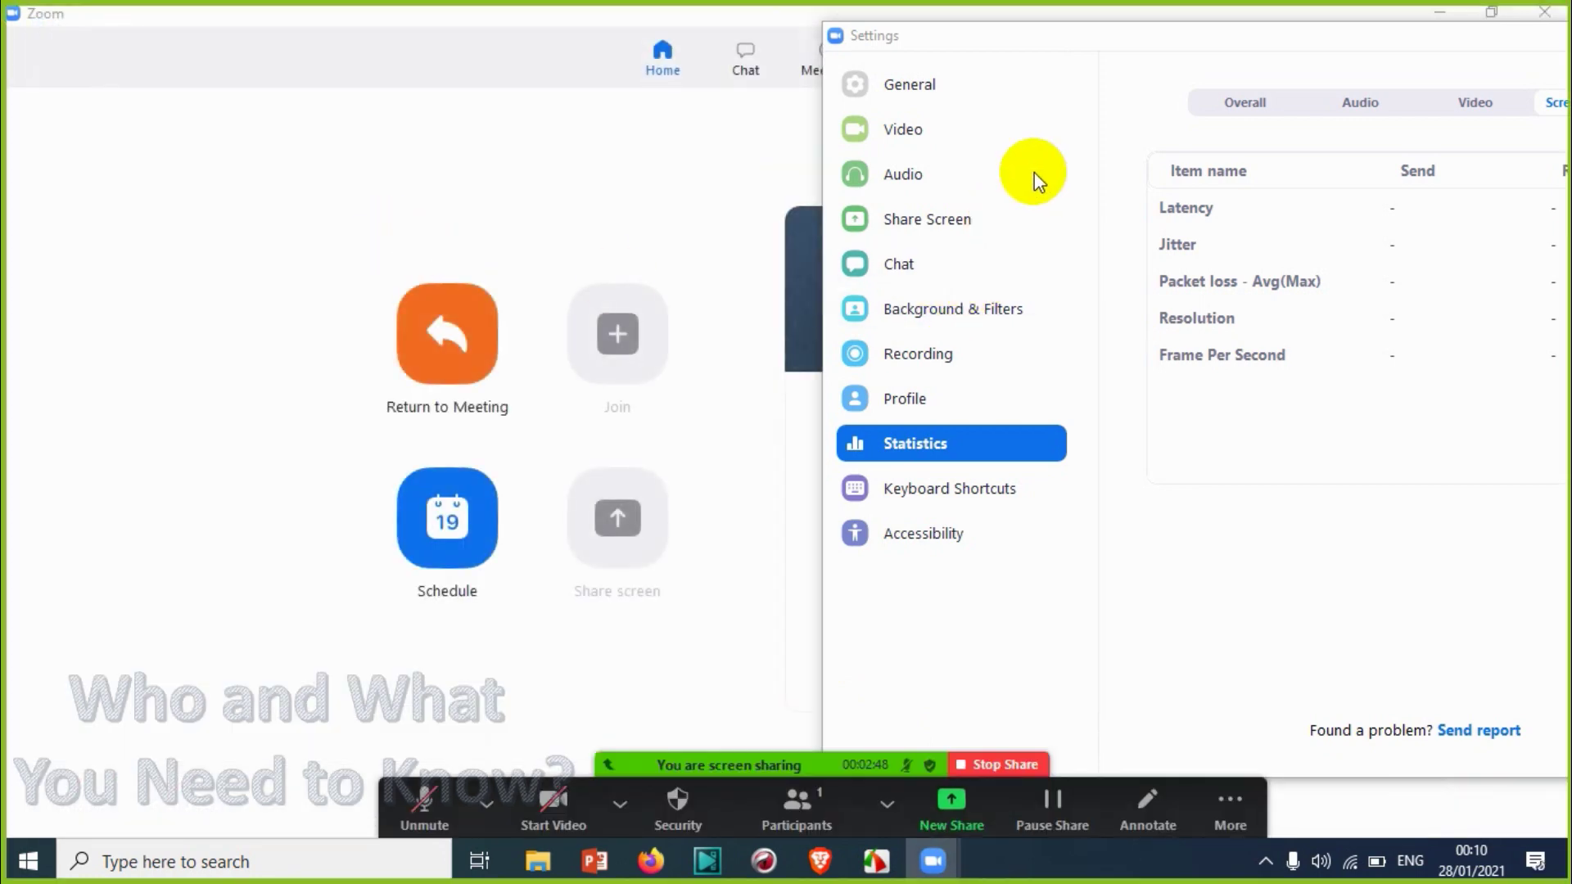
Bring the Settings window back to the middle and review the Audio, Video and Overall statistics during screen sharing
left_click_drag(1165, 66, 775, 100)
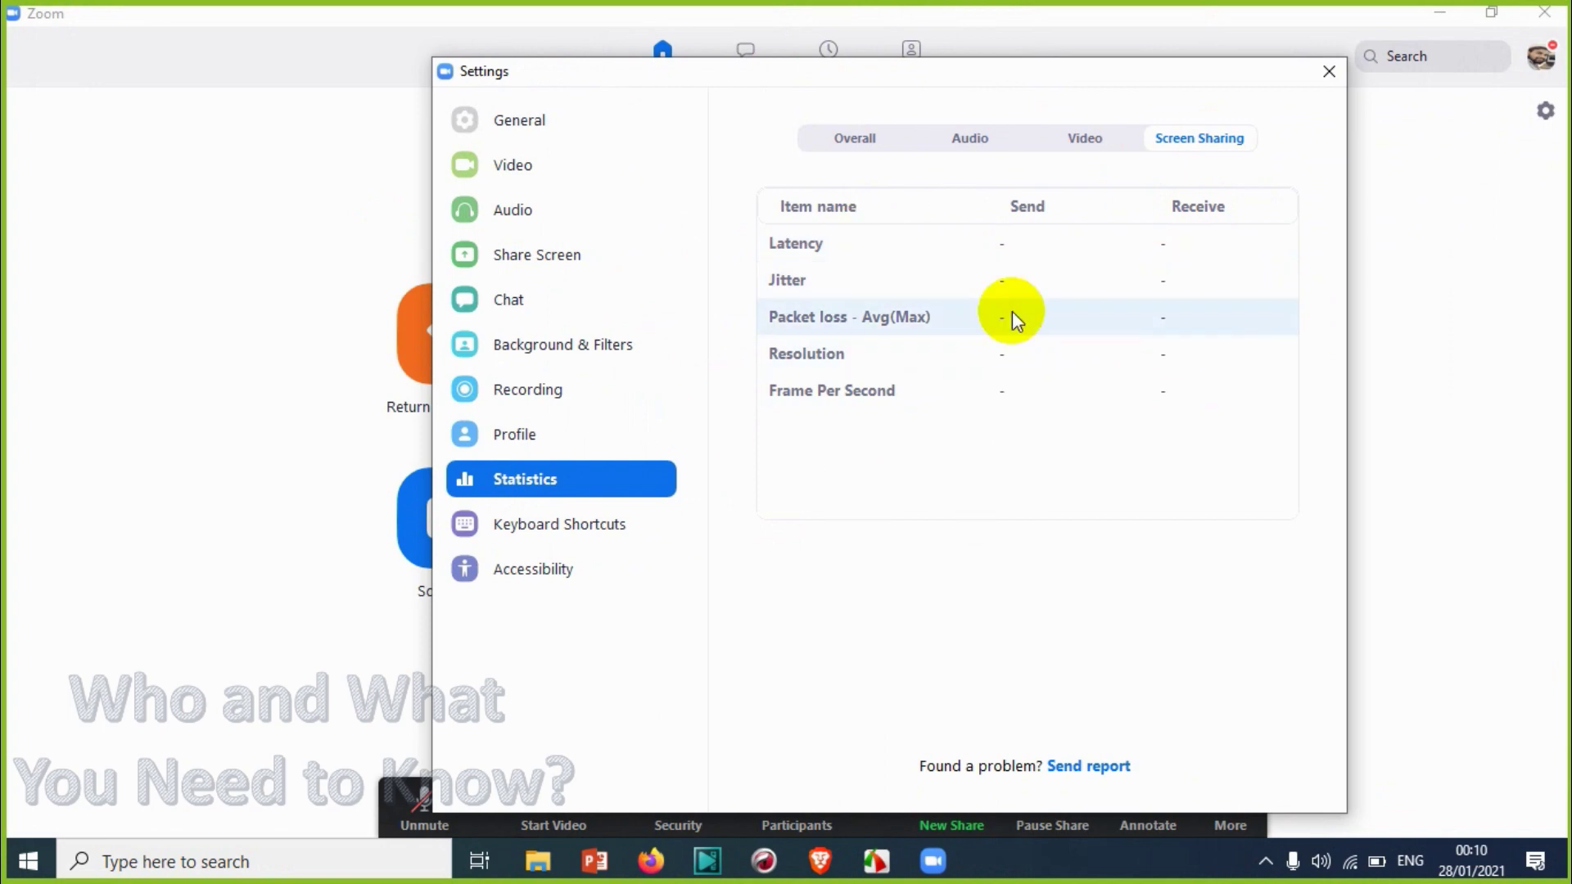
left_click(874, 799)
left_click(875, 799)
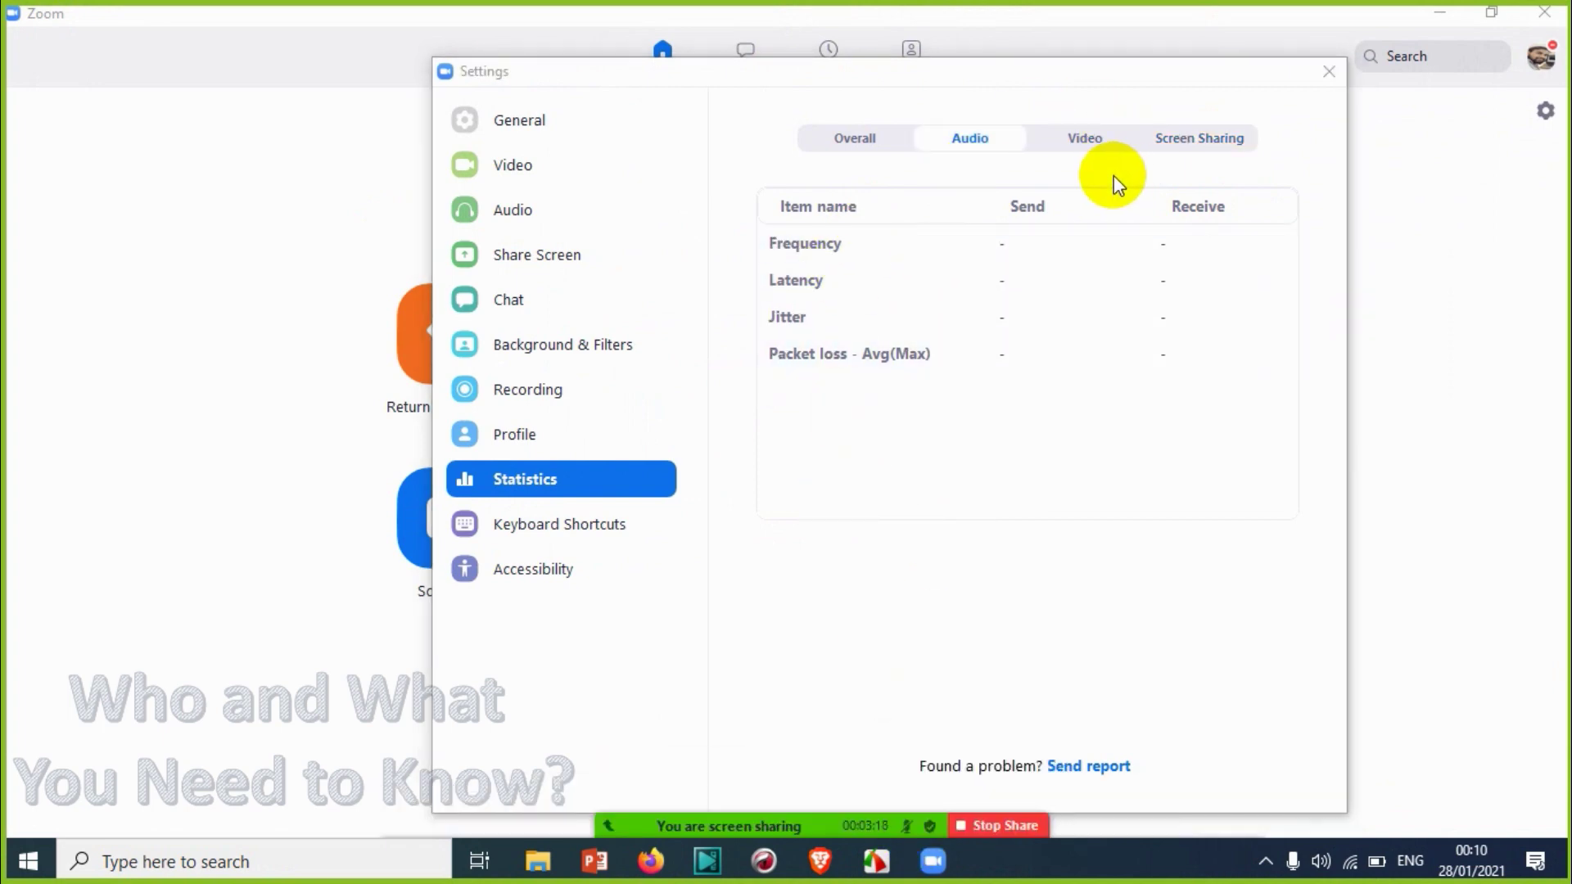
left_click(1088, 144)
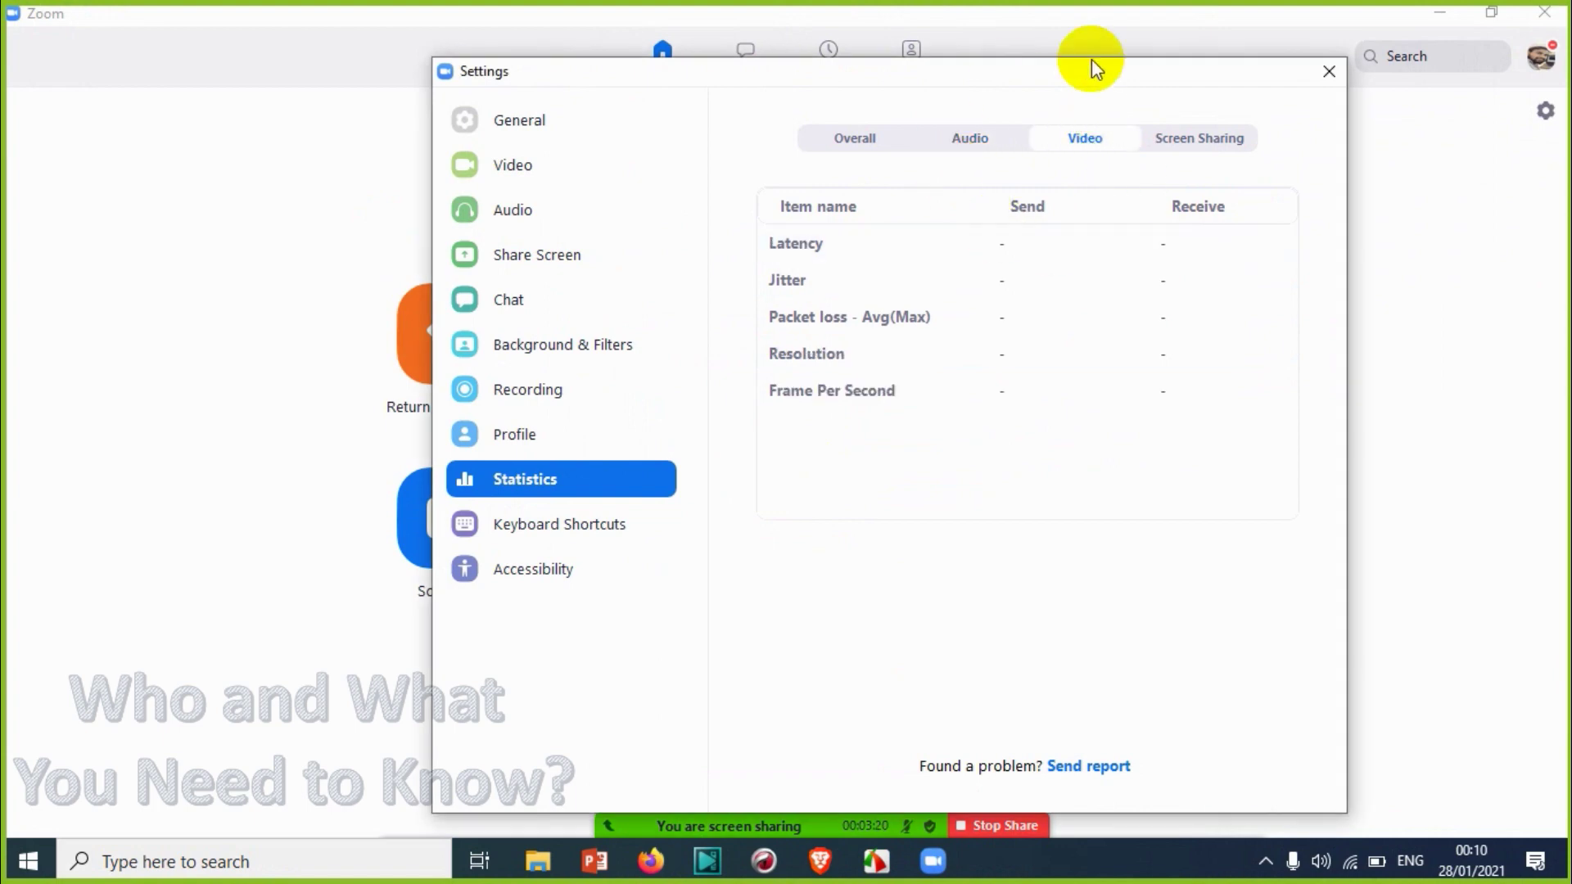
left_click(851, 135)
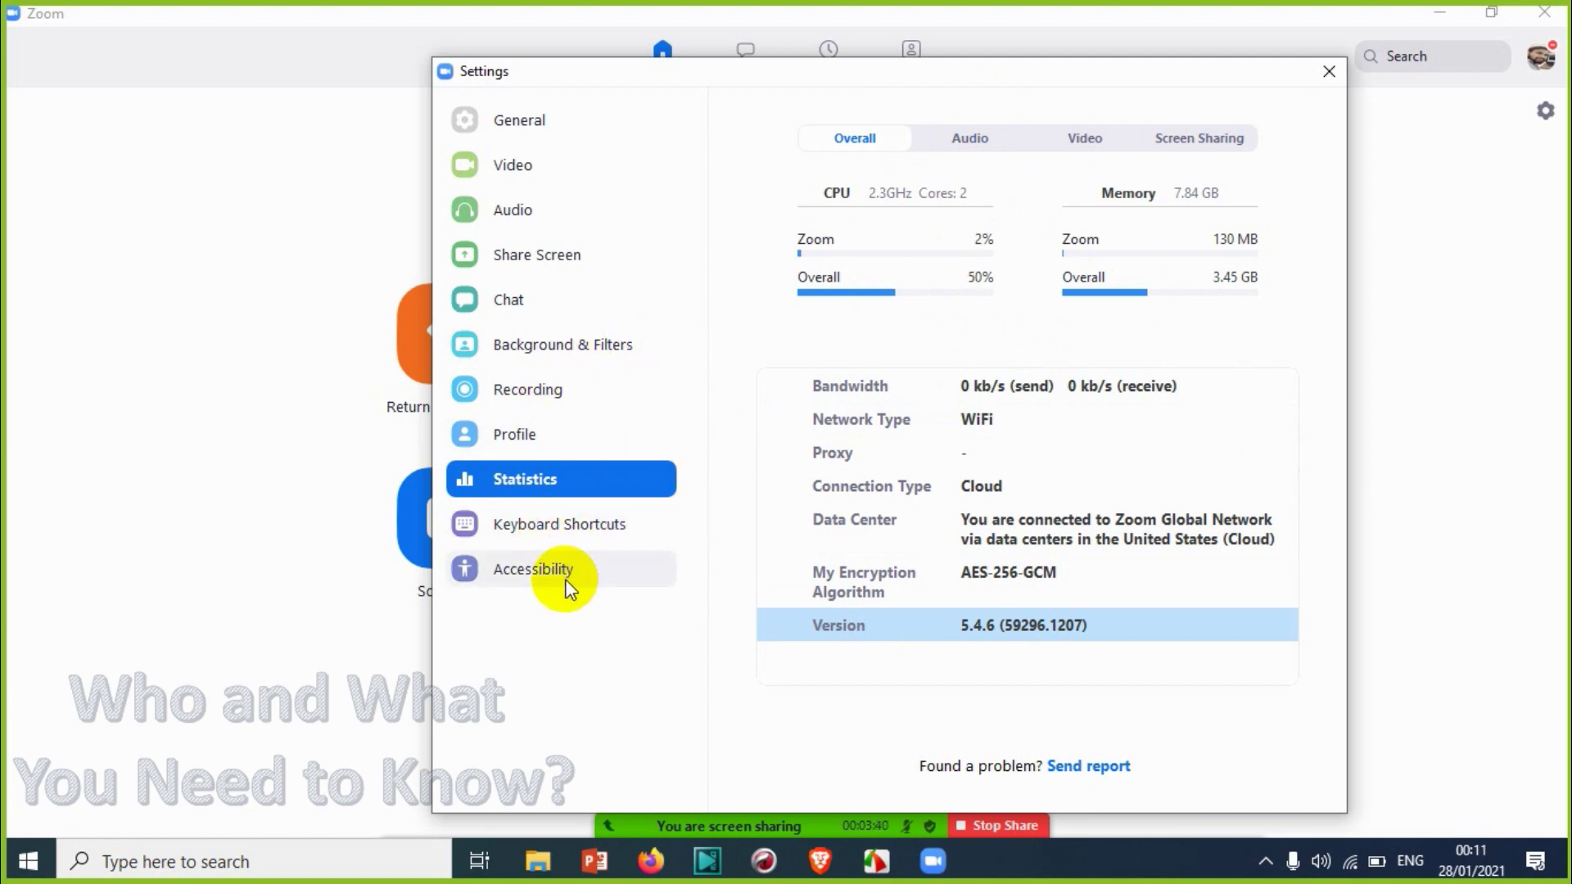
left_click(542, 434)
left_click(599, 474)
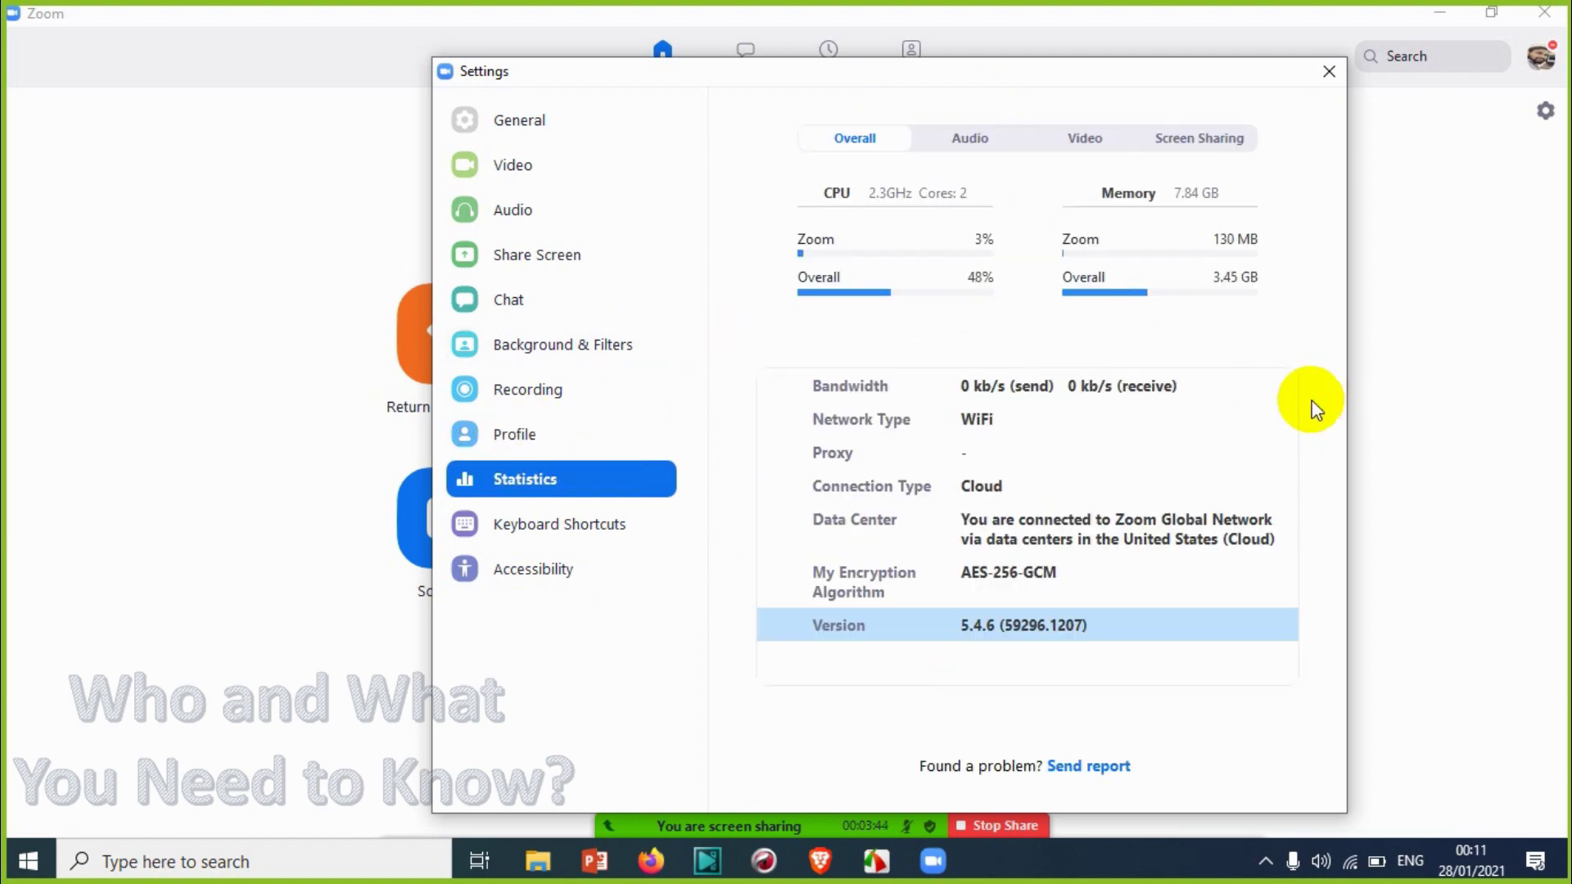